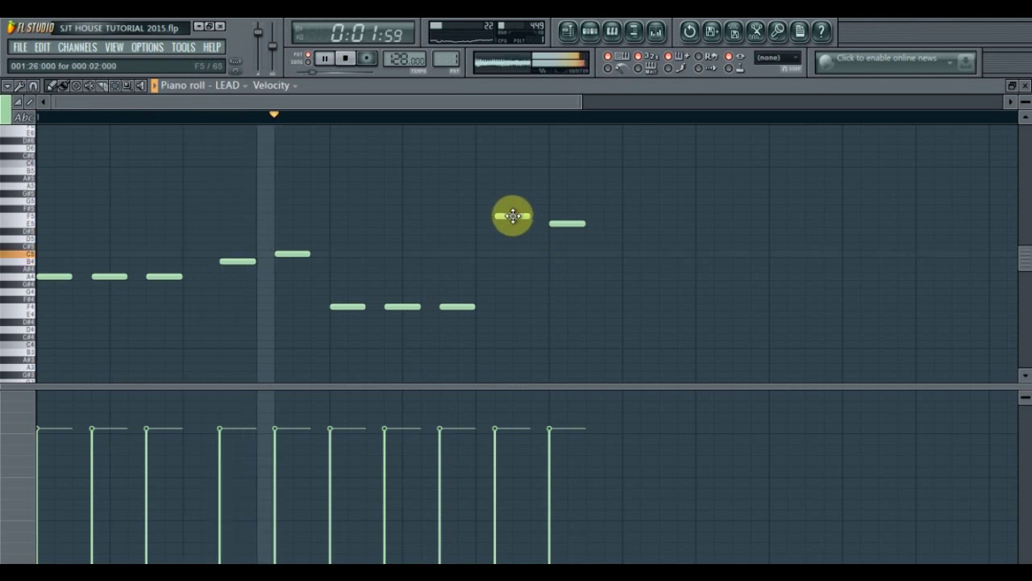
Shift the F5 and E5 notes slightly later and add three C#5 notes after them in the lead melody.
key(space)
drag(513, 216, 575, 223)
drag(636, 273, 643, 235)
key(space)
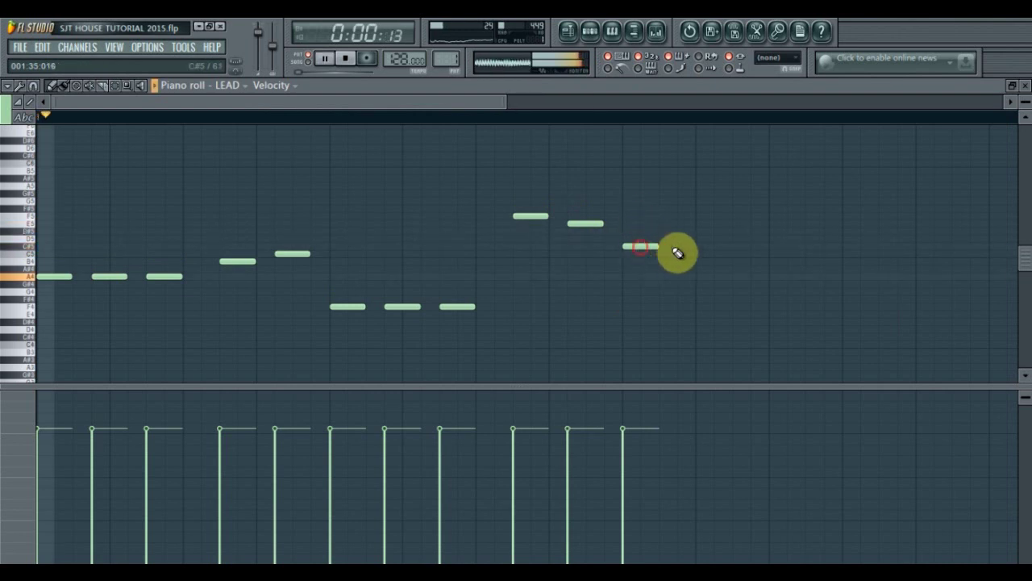
click(696, 246)
click(750, 246)
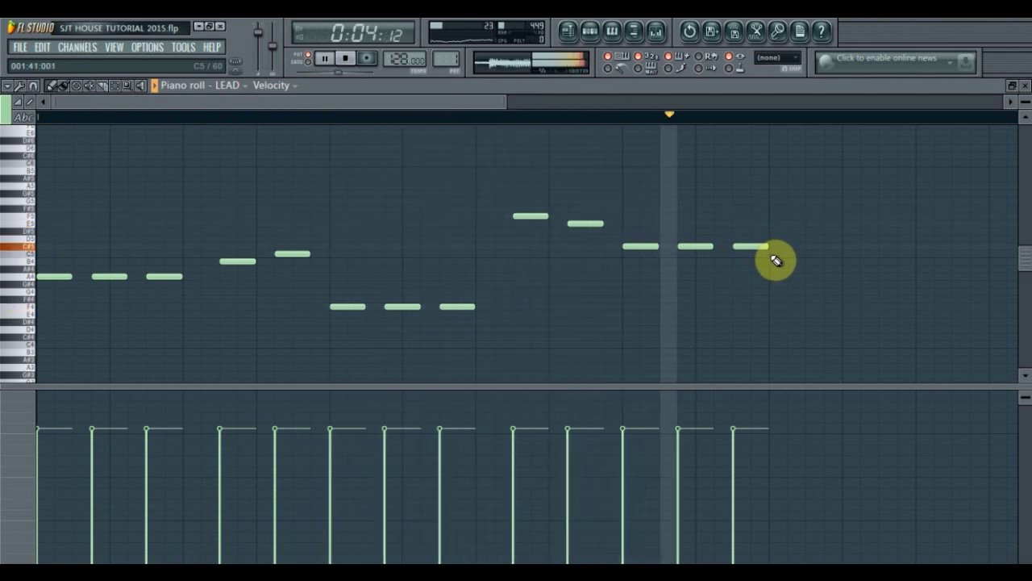
Stop playback and lower the three C#5 notes to C5.
key(space)
click(693, 248)
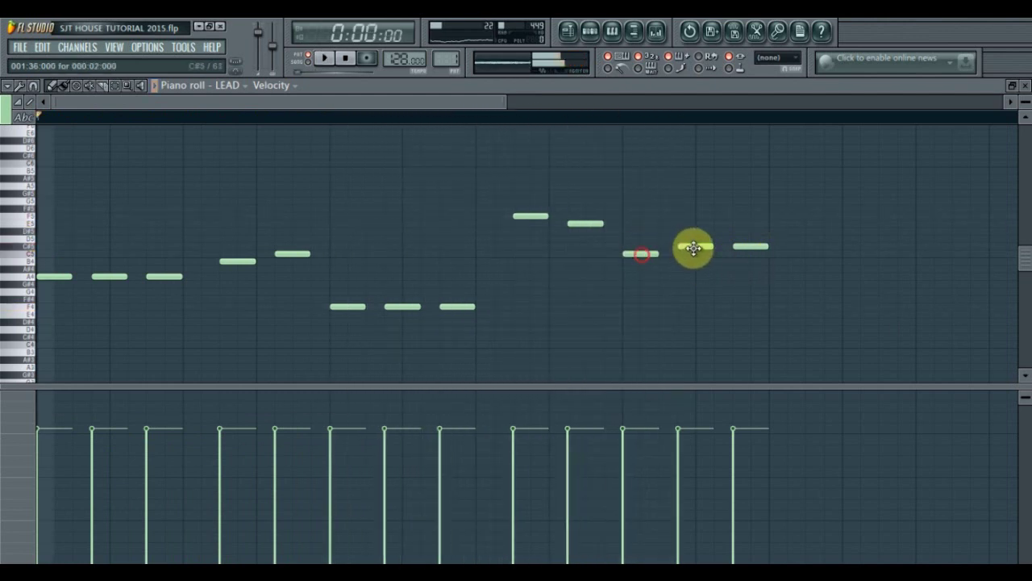
drag(750, 246, 746, 254)
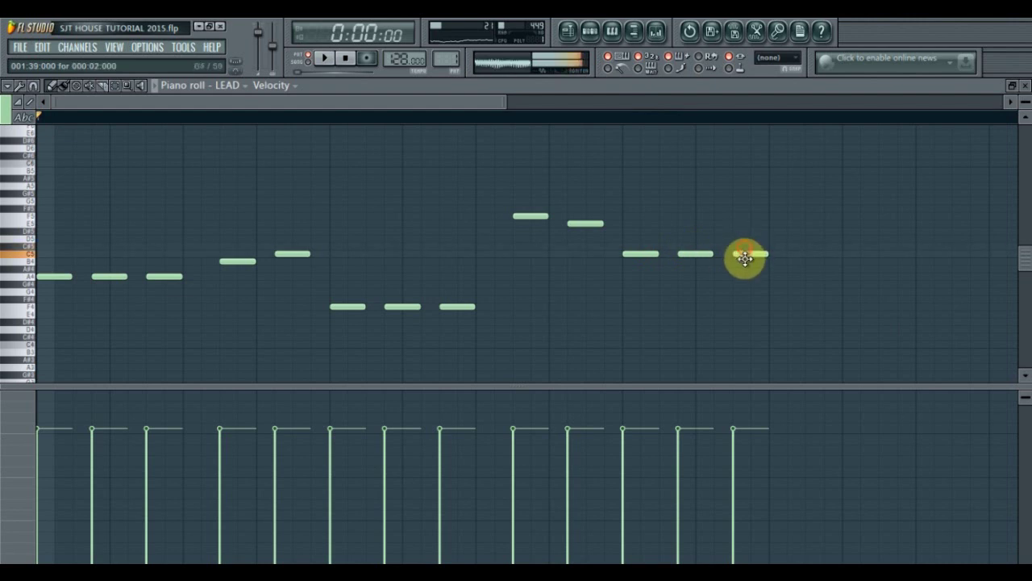
Continue the melody with D5, E5 and D5 notes, nudge the first two slightly later, and play the pattern back.
click(795, 238)
click(846, 230)
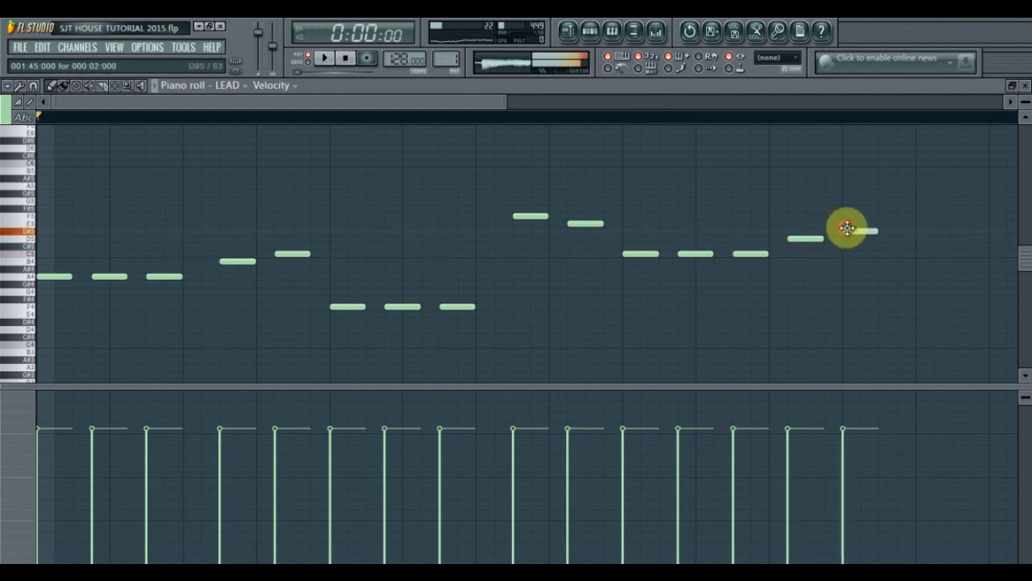
drag(901, 241, 923, 245)
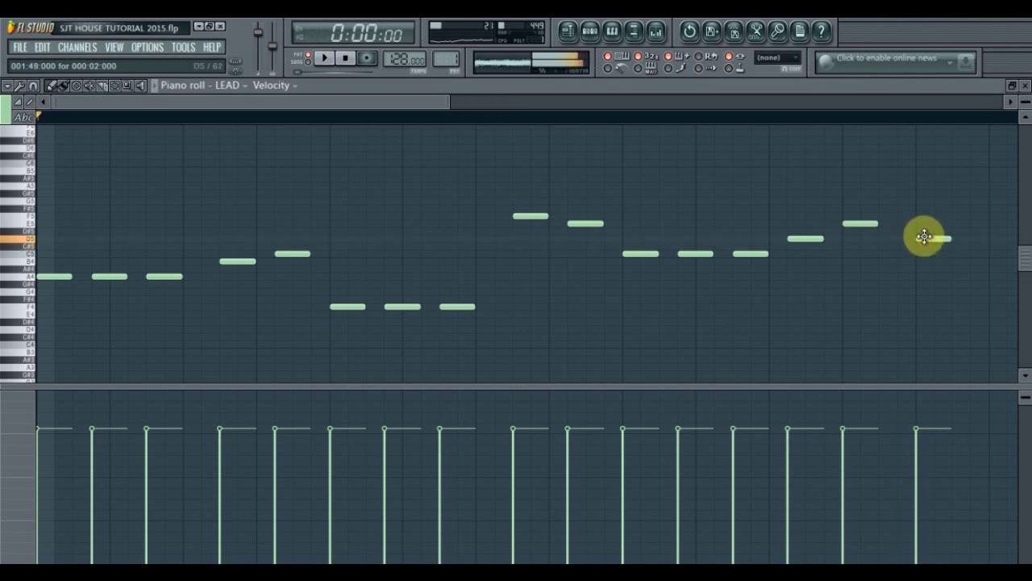
drag(809, 238, 877, 224)
key(space)
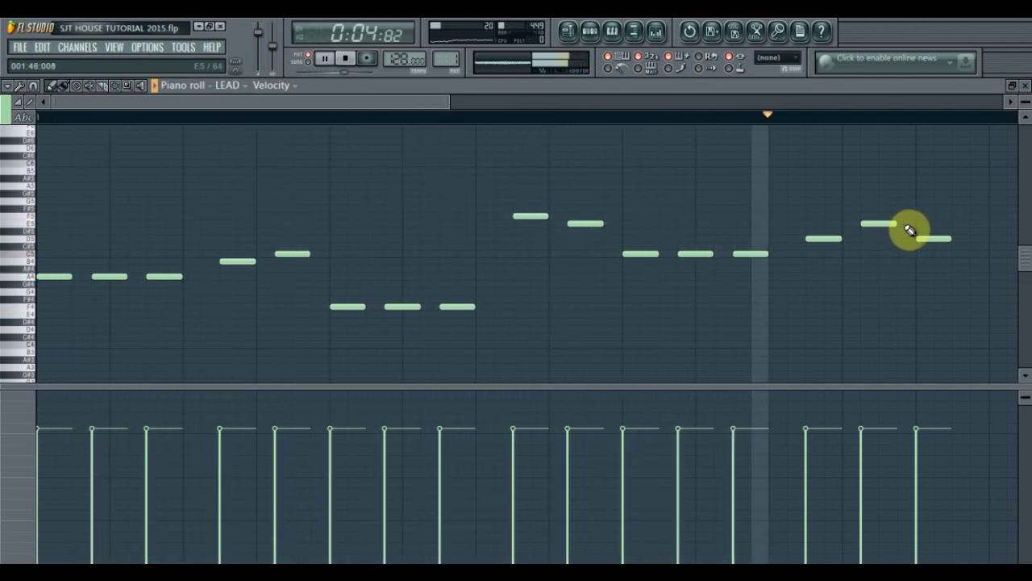
key(space)
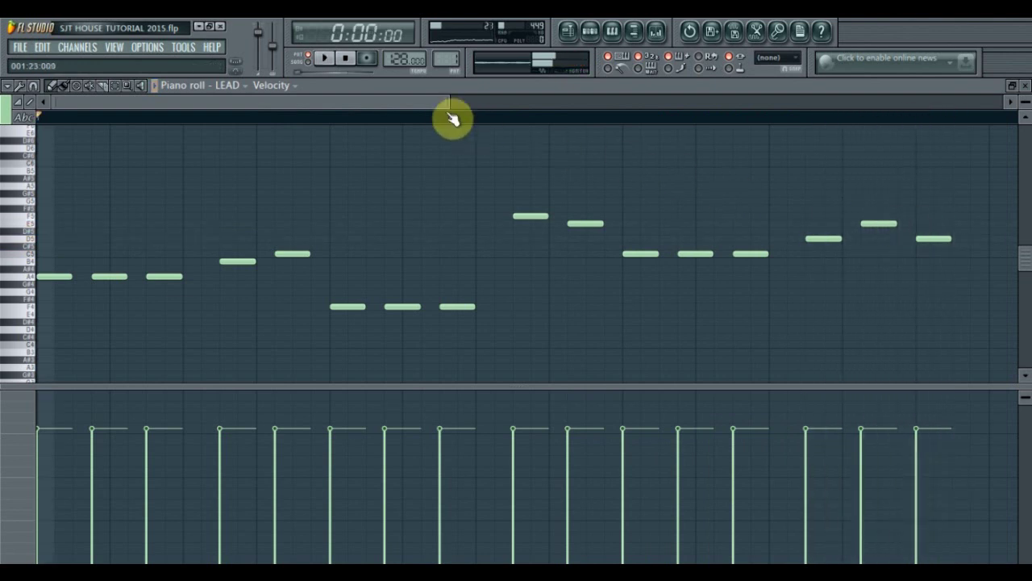
Finish the melody up to bar 2 with two more D5 notes, a C5 and a B4, and play it back.
drag(453, 104, 637, 107)
click(686, 238)
click(720, 238)
click(767, 246)
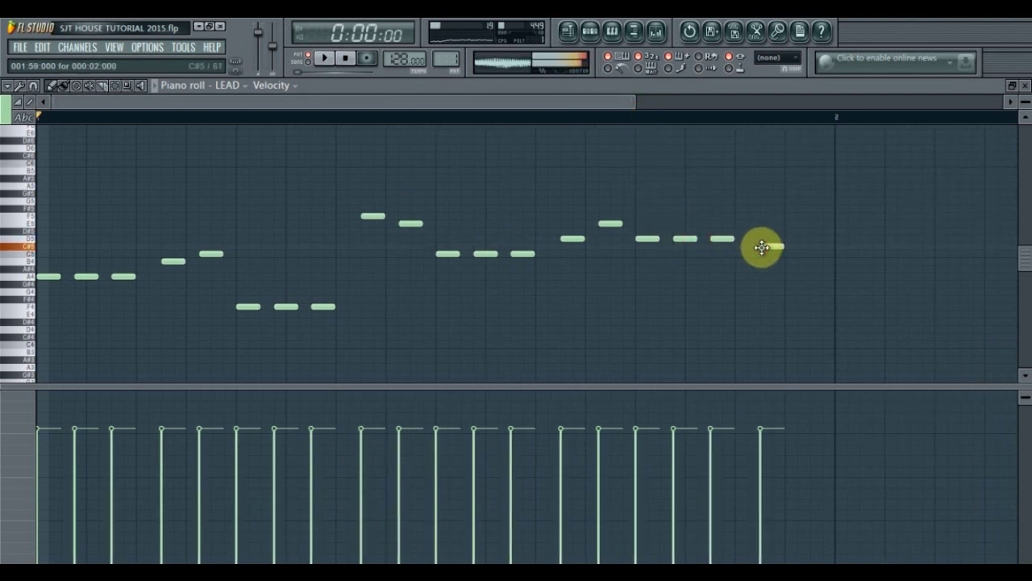
drag(761, 246, 762, 254)
click(806, 262)
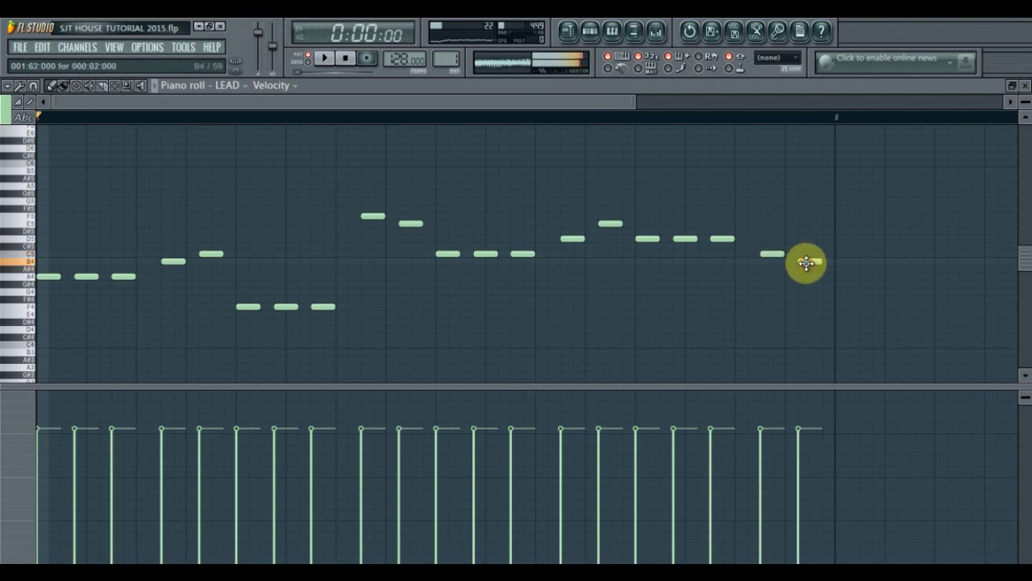
key(space)
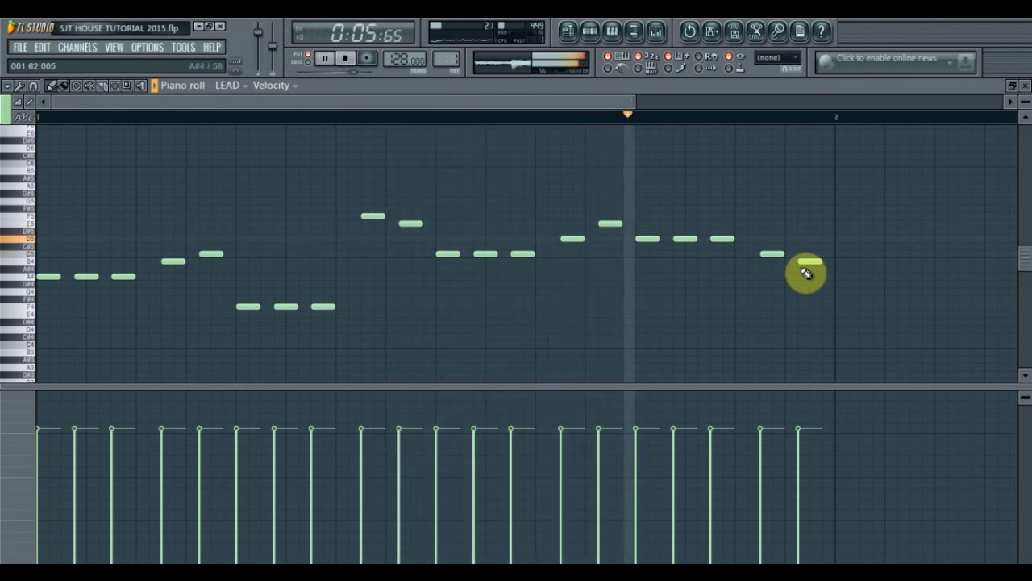
key(space)
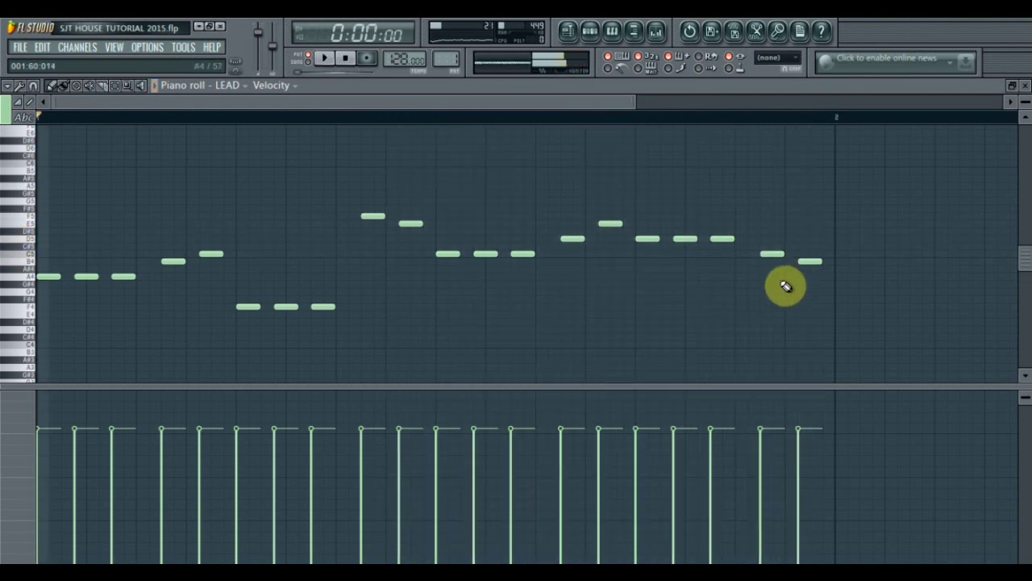
Start a lower line beneath the first eight melody notes with four A3 notes, one G3 and three F3 notes.
scroll(721, 292, down, 3)
click(42, 294)
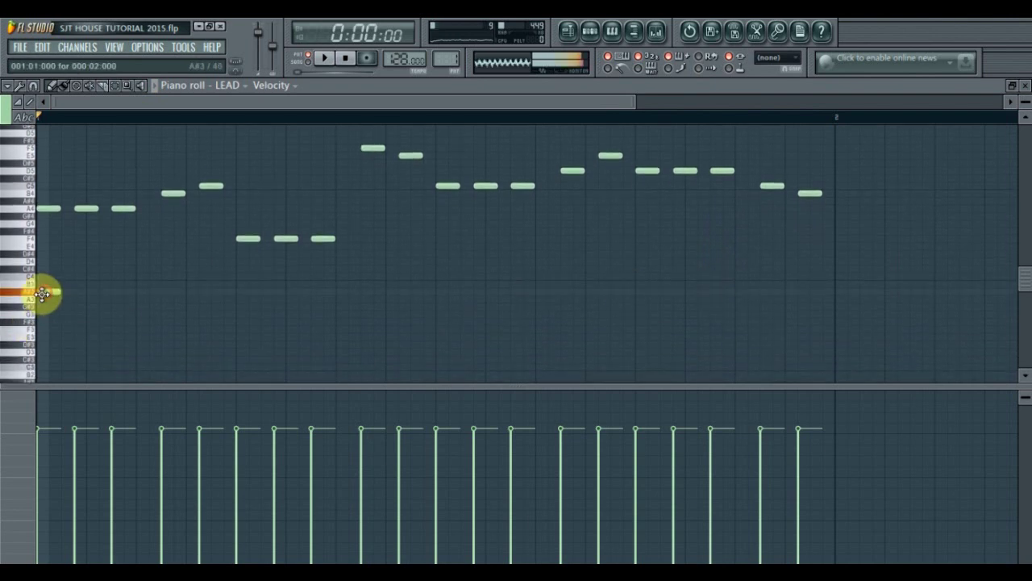
click(83, 307)
drag(86, 301, 109, 300)
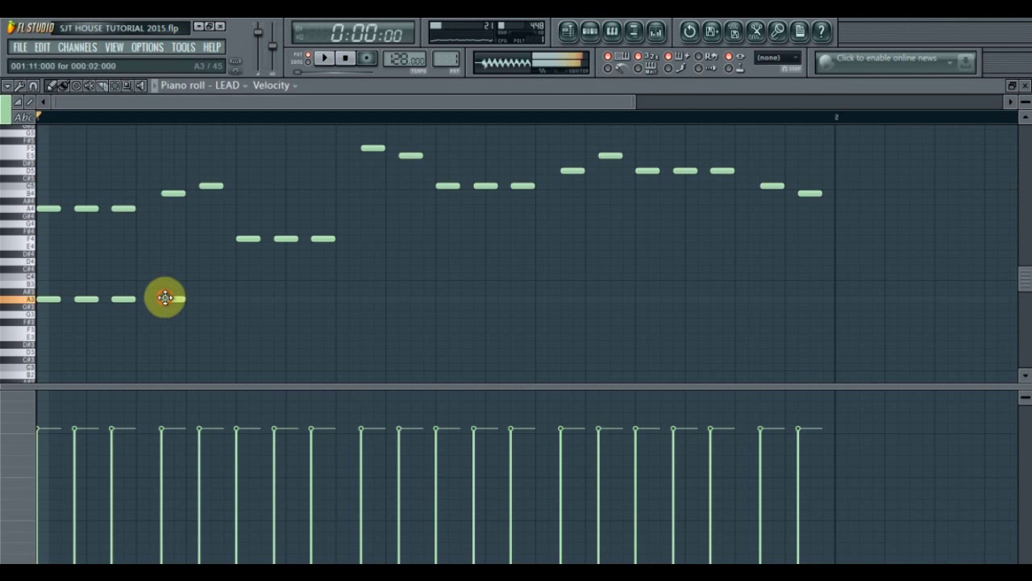
click(215, 314)
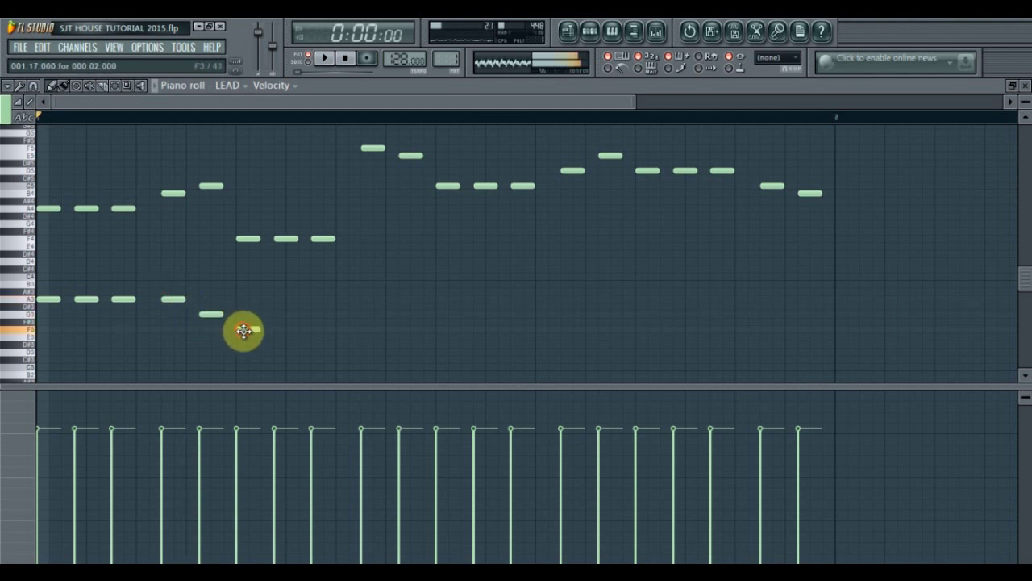
click(285, 329)
click(323, 329)
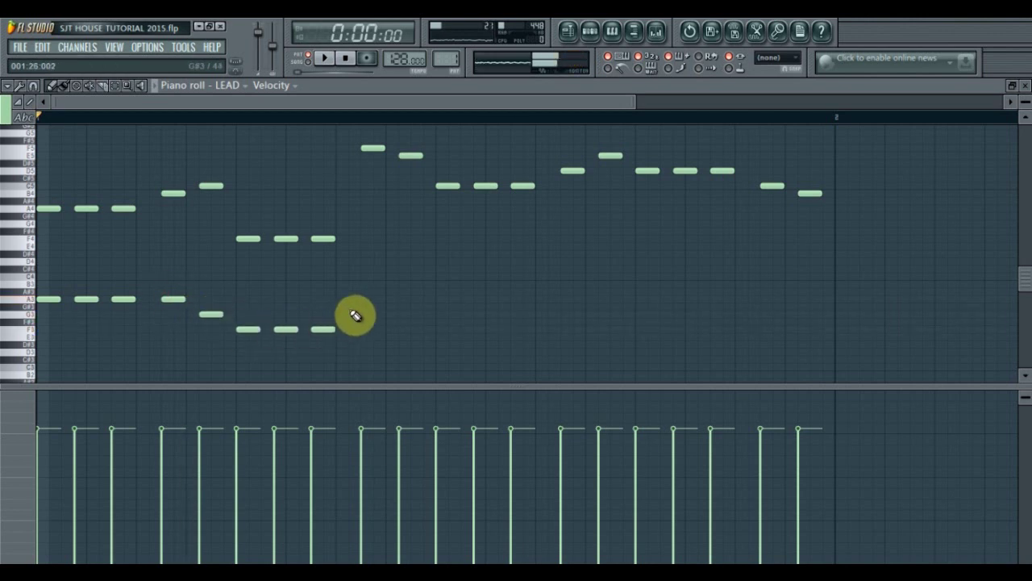
Add A3, B3 and C4 notes to the lower line, aligned under the melody's F5, E5 and first C5 notes.
click(357, 297)
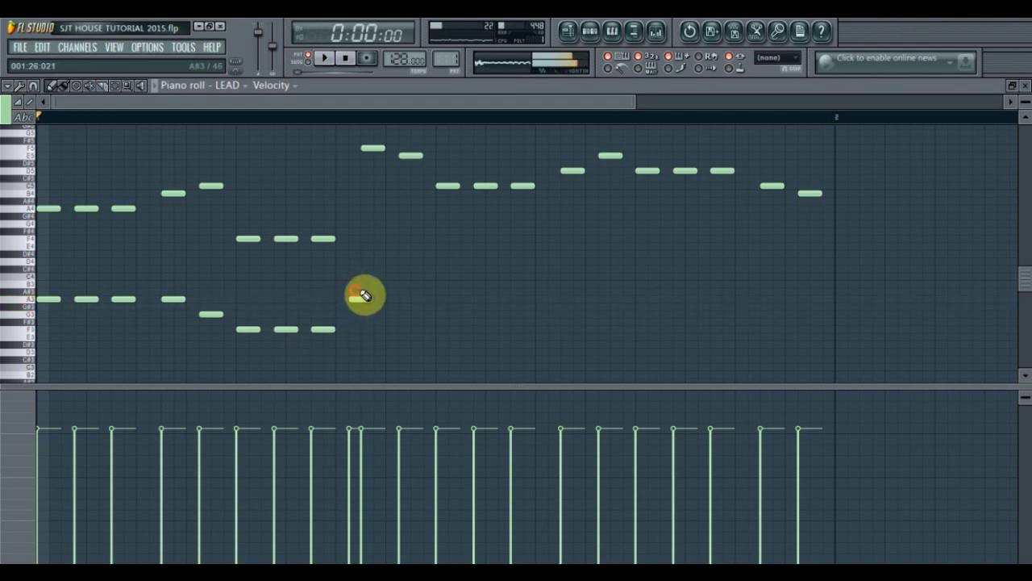
click(395, 284)
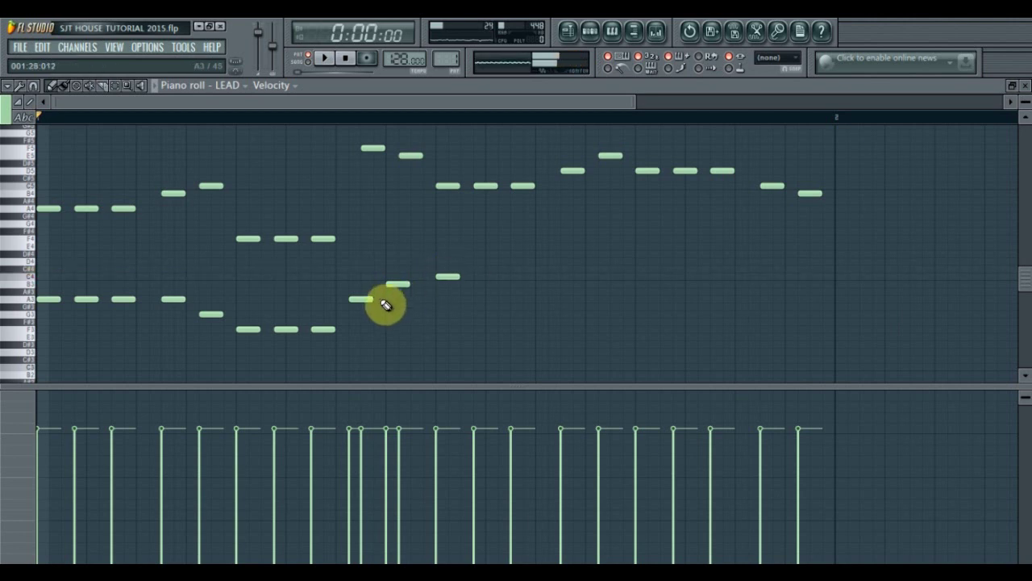
drag(399, 282, 419, 284)
click(409, 279)
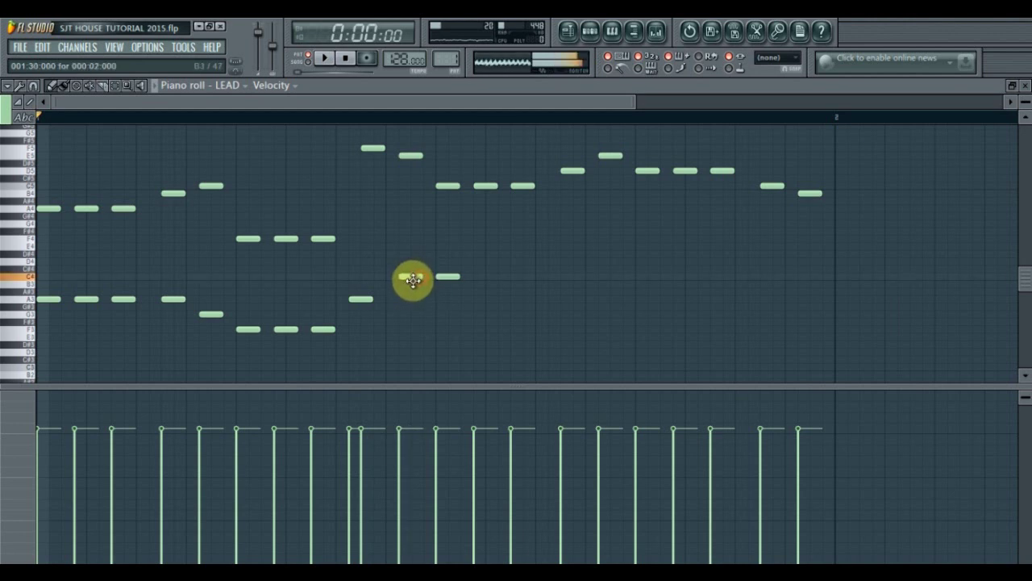
click(355, 302)
drag(368, 301, 370, 302)
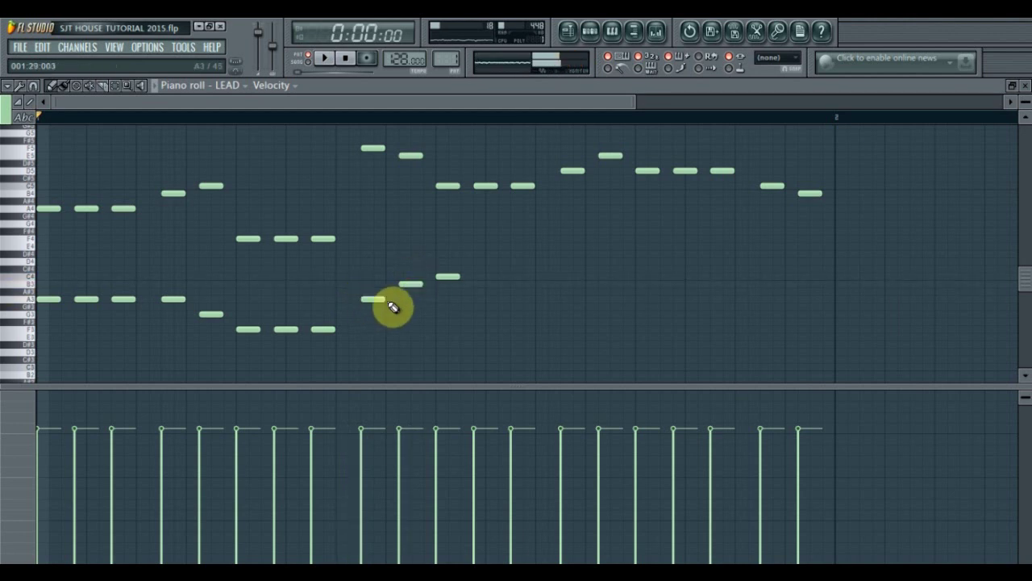
Extend the lower line with three C4 notes, one A#3 and three G3 notes under the melody, and play it back.
click(479, 277)
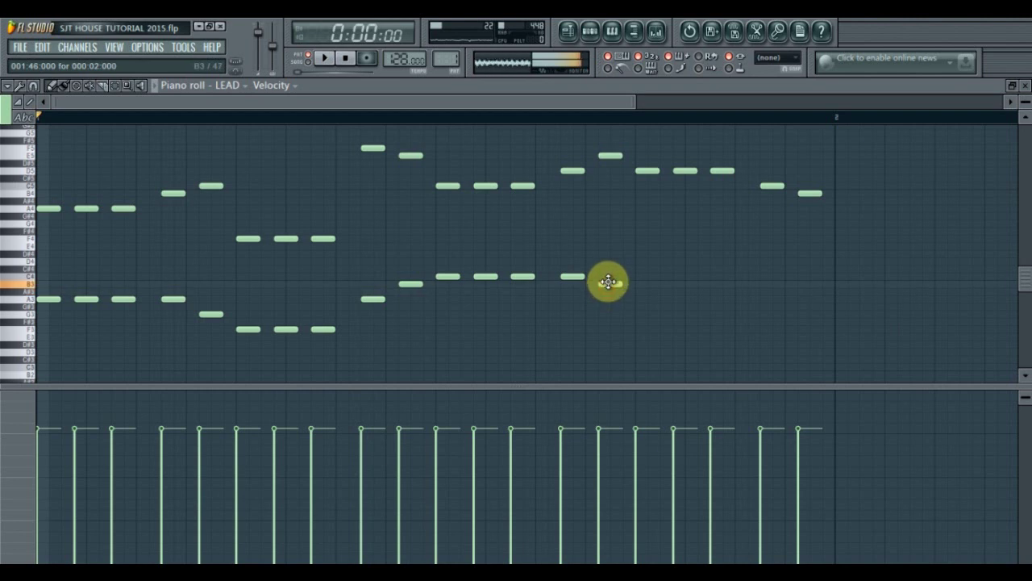
click(609, 290)
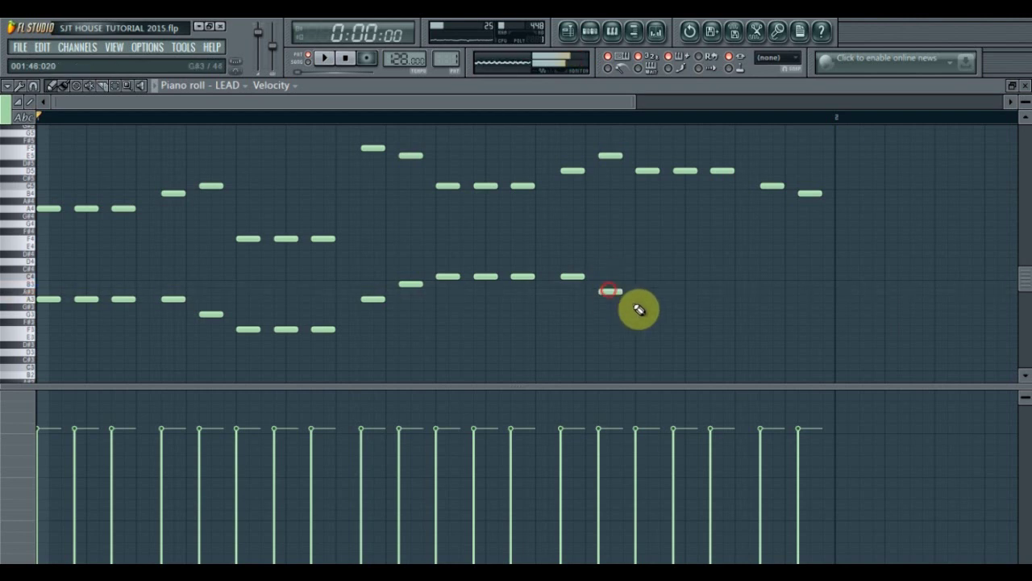
click(642, 334)
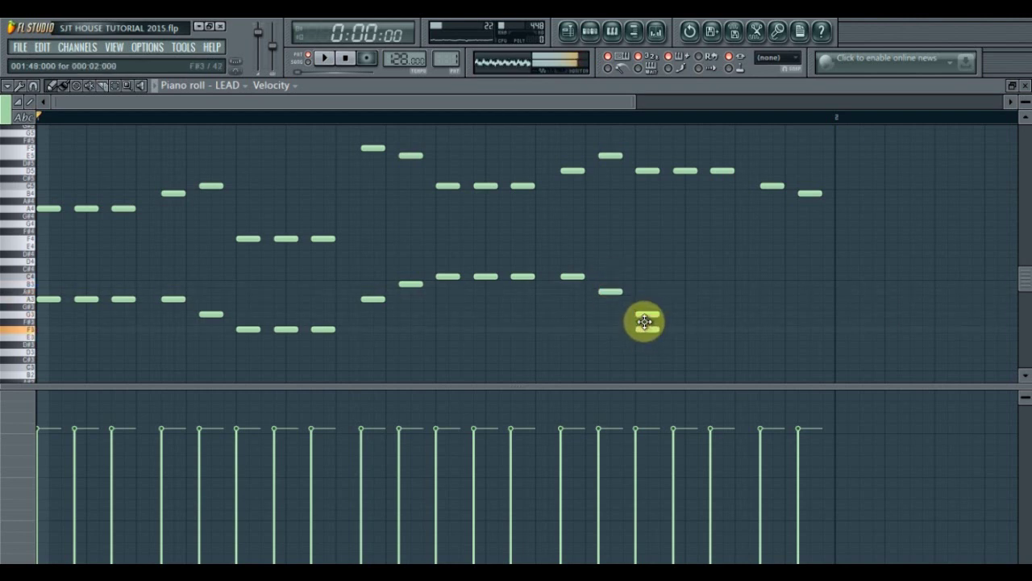
click(644, 314)
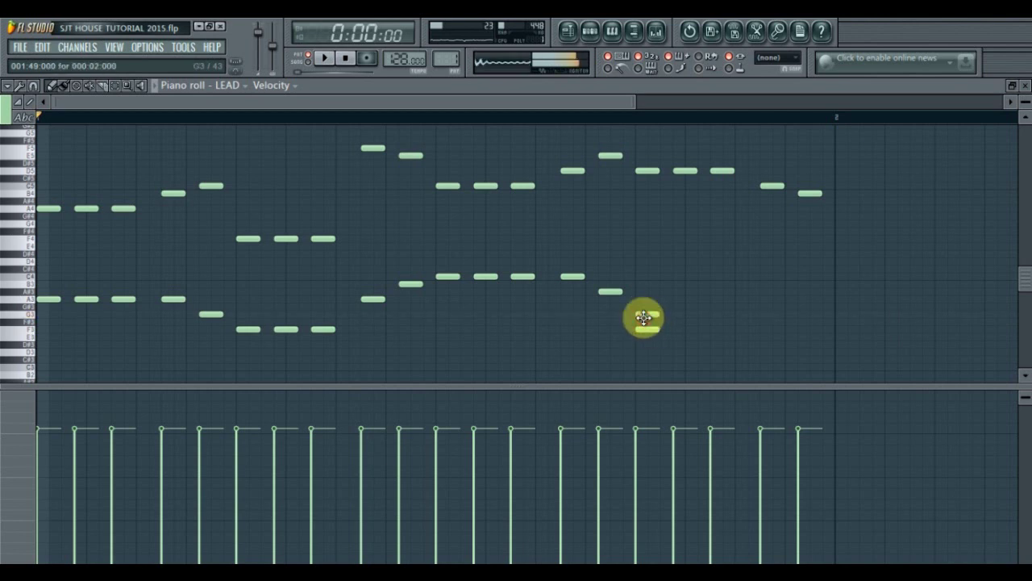
click(642, 308)
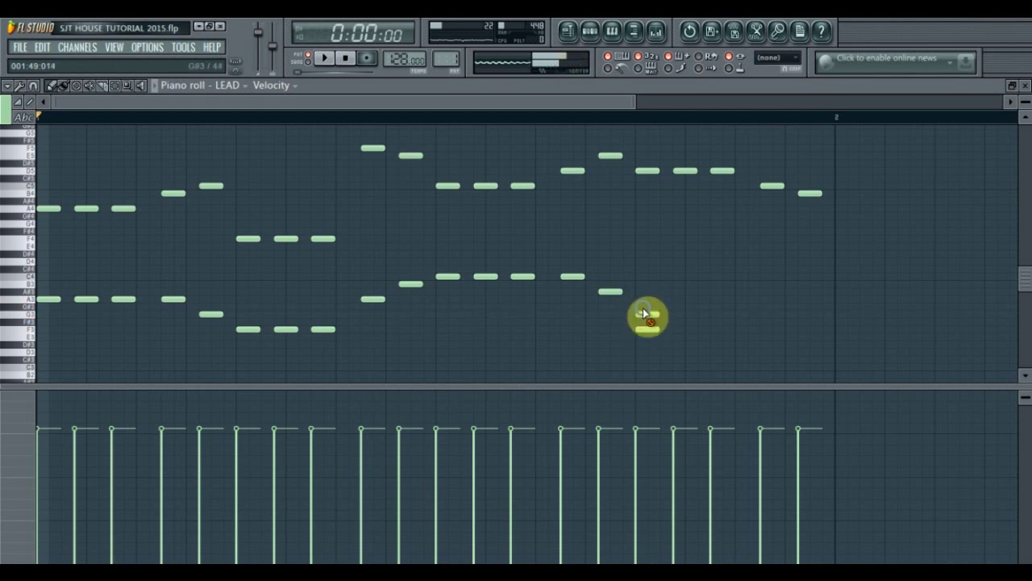
right_click(642, 329)
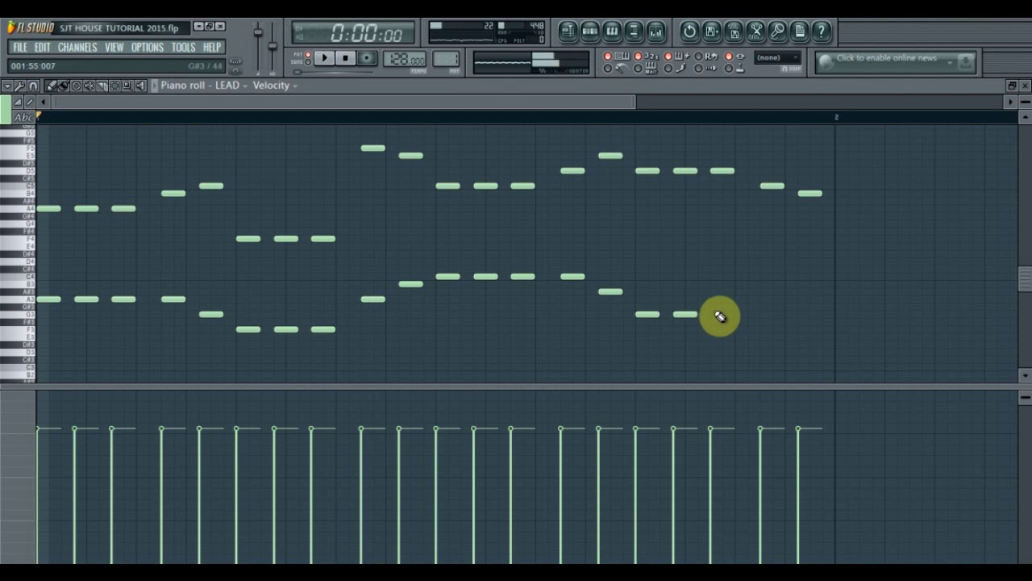
key(space)
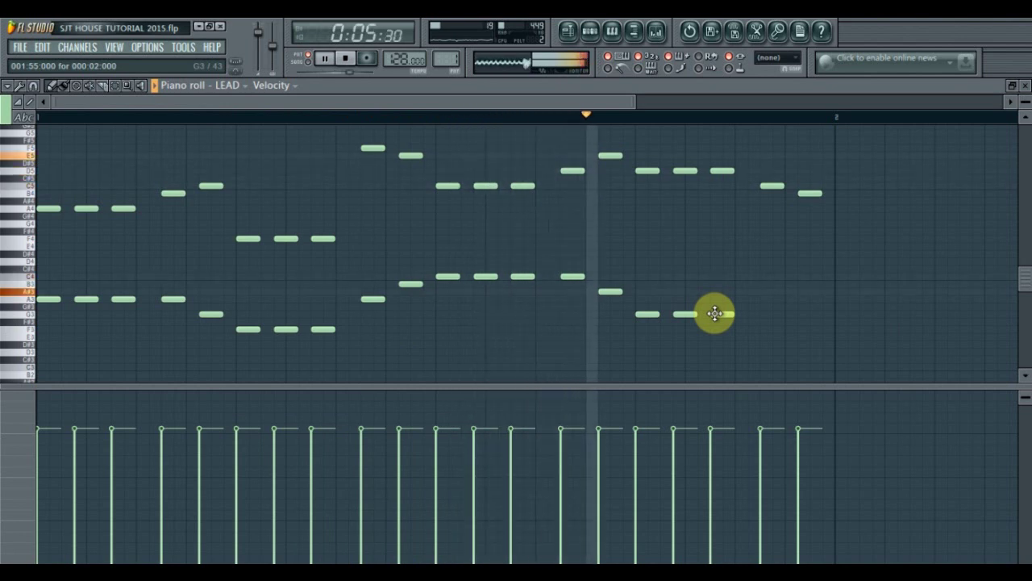
key(space)
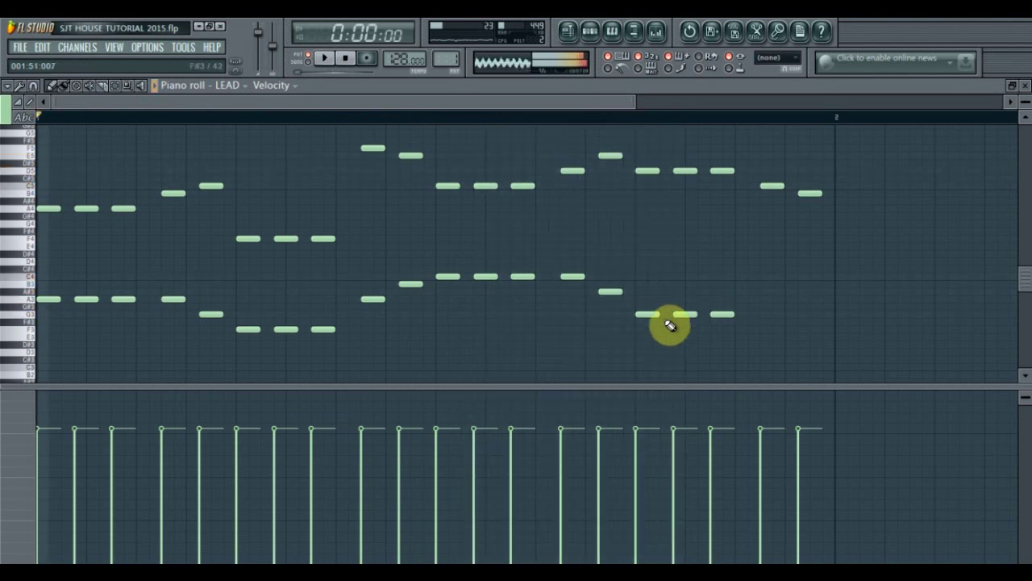
Raise the A#3 note to B3, add two G3 notes under the last two melody notes, and play the pattern back.
click(610, 282)
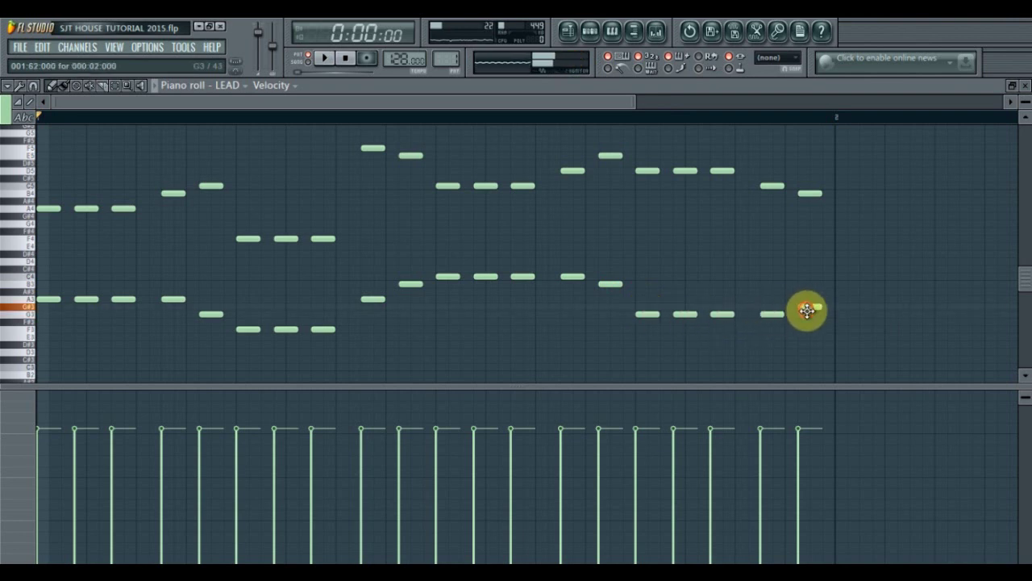
key(space)
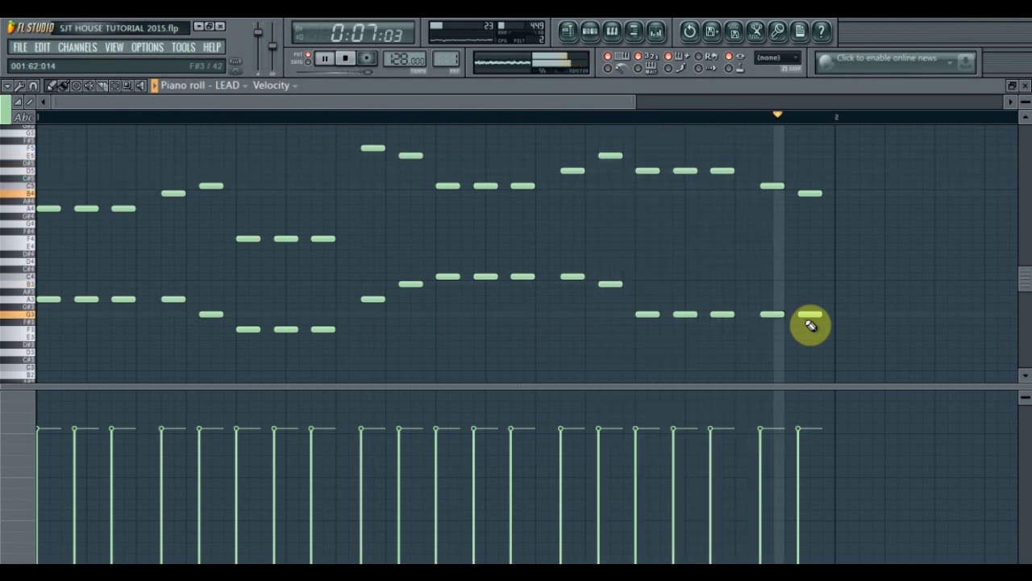
key(space)
Copy the upper melody line, paste it one octave higher, and close the piano roll after a playback check.
scroll(811, 302, up, 3)
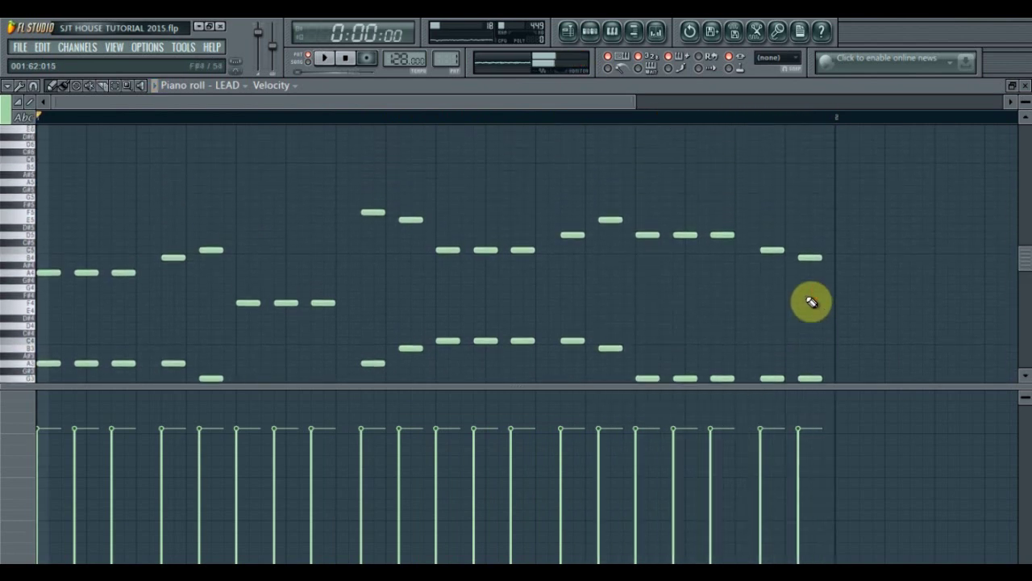
drag(837, 167, 4, 306)
key(ctrl+c)
key(ctrl+v)
key(ctrl+Up)
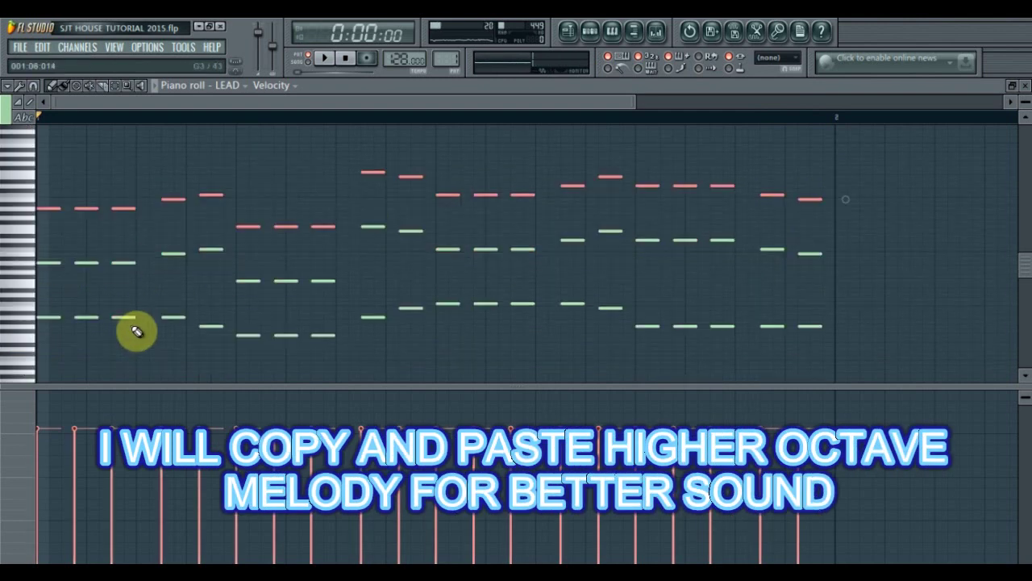
key(space)
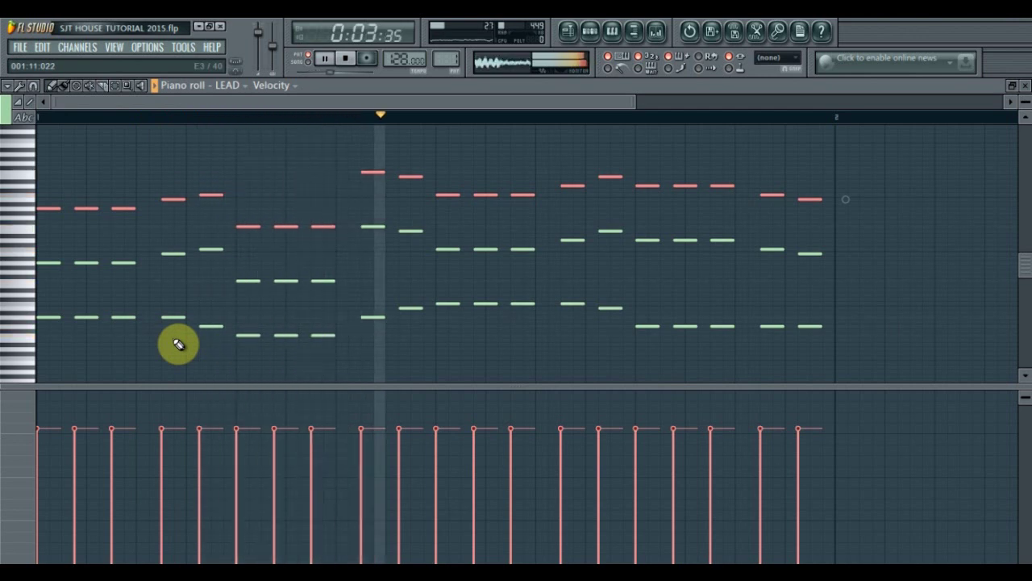
key(space)
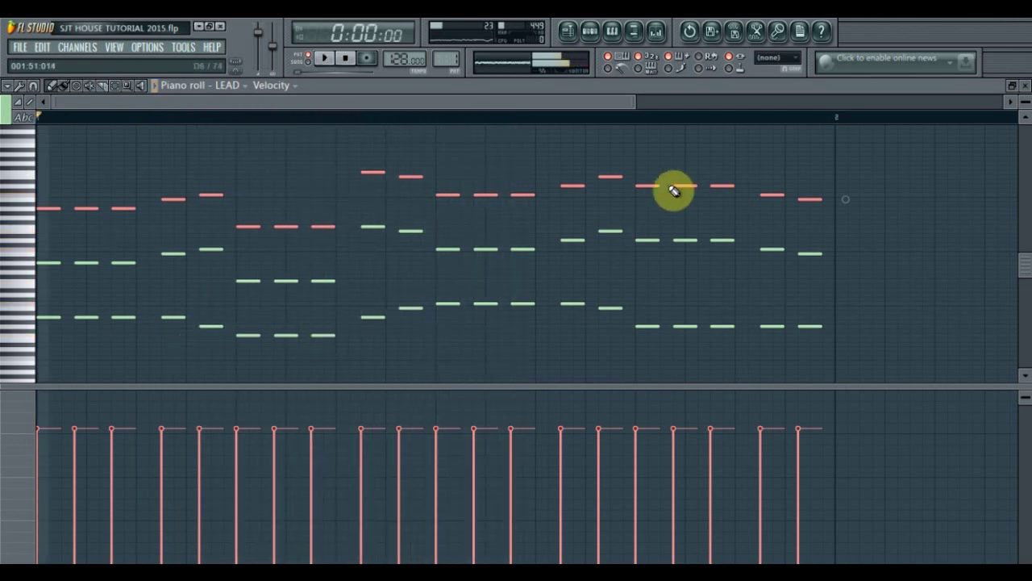
click(1025, 89)
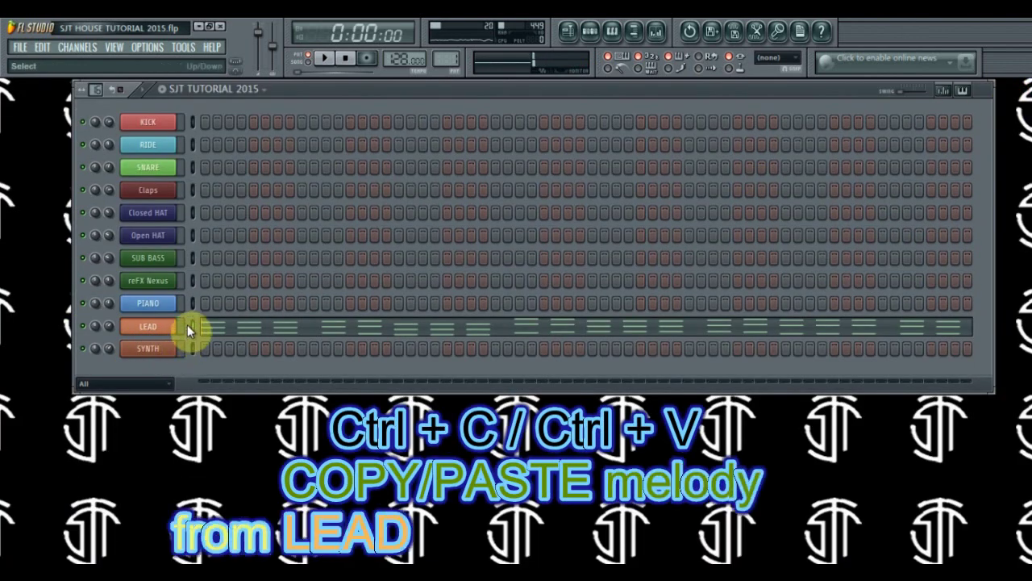
Copy the LEAD melody into the PIANO channel and play it back with LEAD muted.
click(191, 306)
key(ctrl+v)
click(83, 327)
key(space)
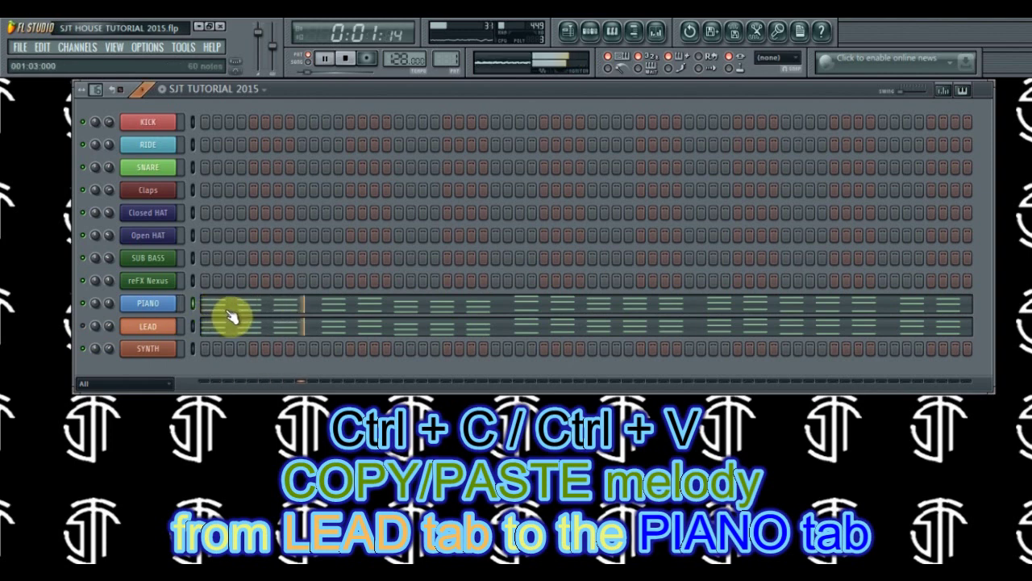
key(space)
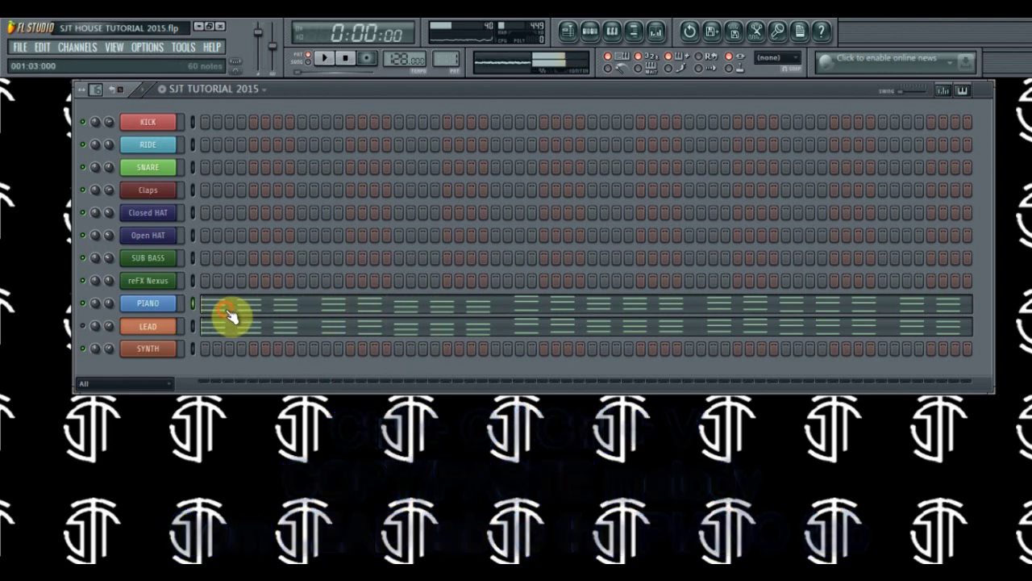
Delete the lowest melodic line from the PIANO channel's piano roll.
click(231, 315)
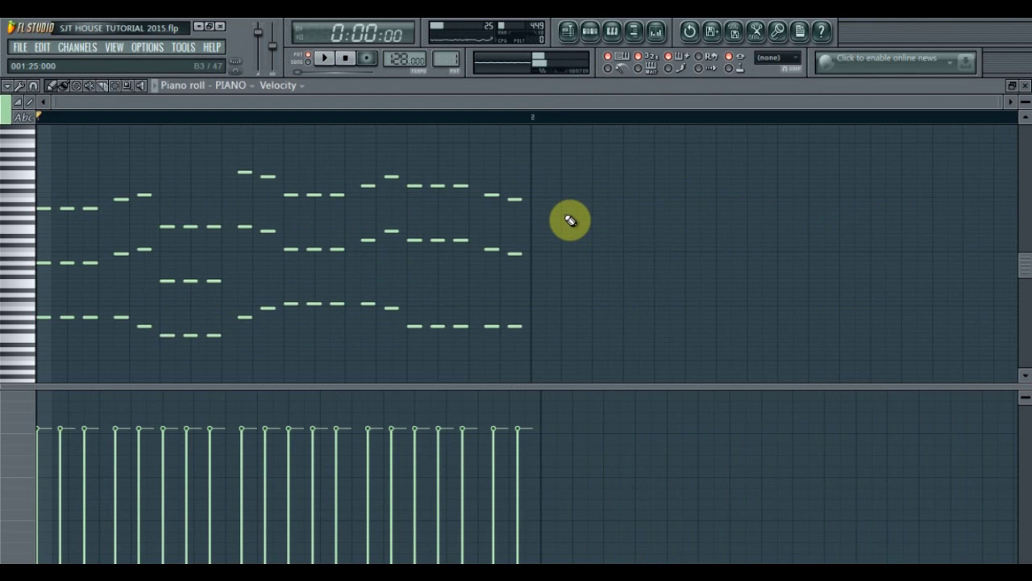
drag(528, 292, 8, 363)
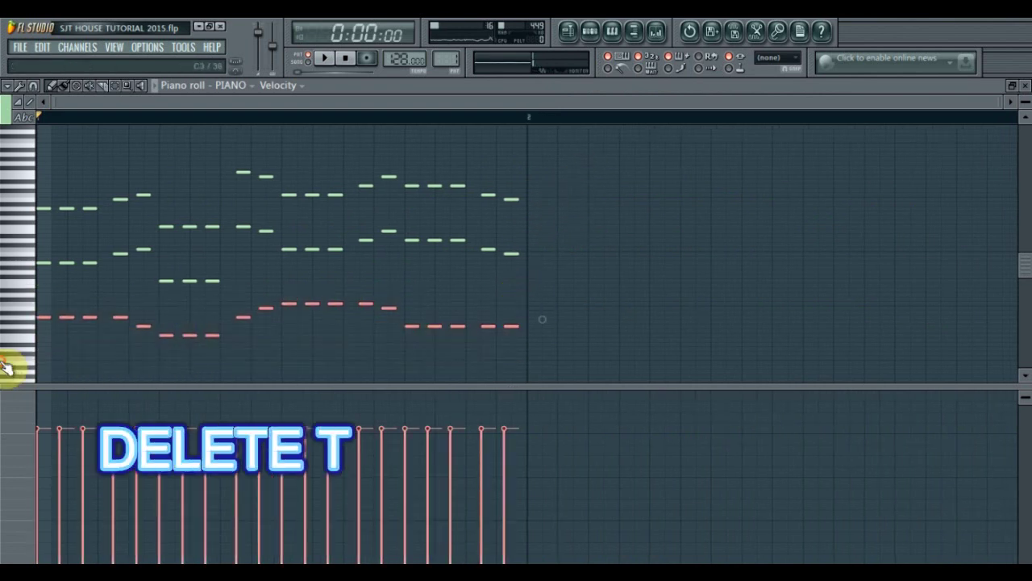
key(Delete)
Copy the remaining PIANO melody two octaves up and play the result back, closing the piano roll.
drag(557, 133, 55, 315)
key(ctrl+Up)
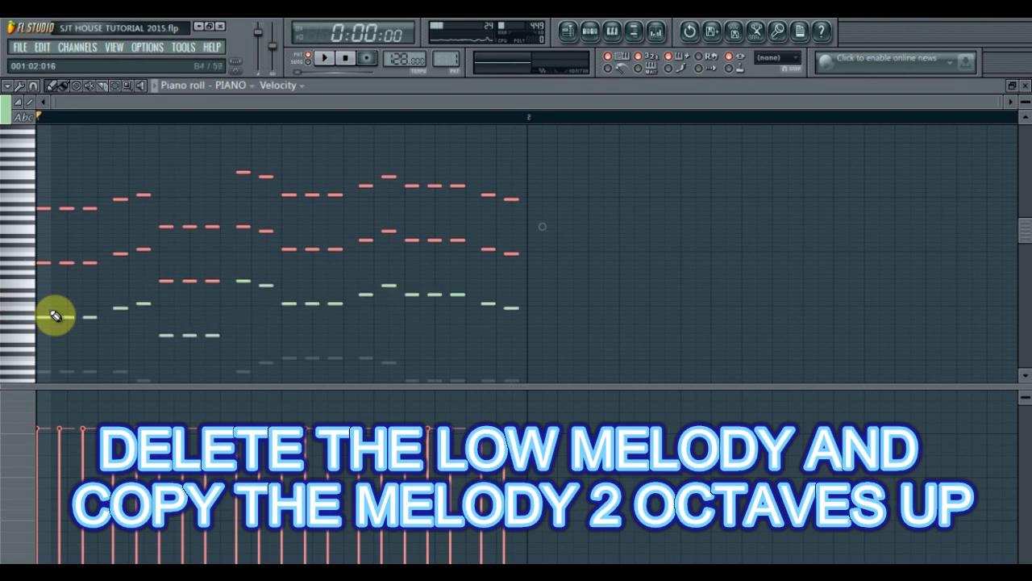
key(ctrl+Up)
key(space)
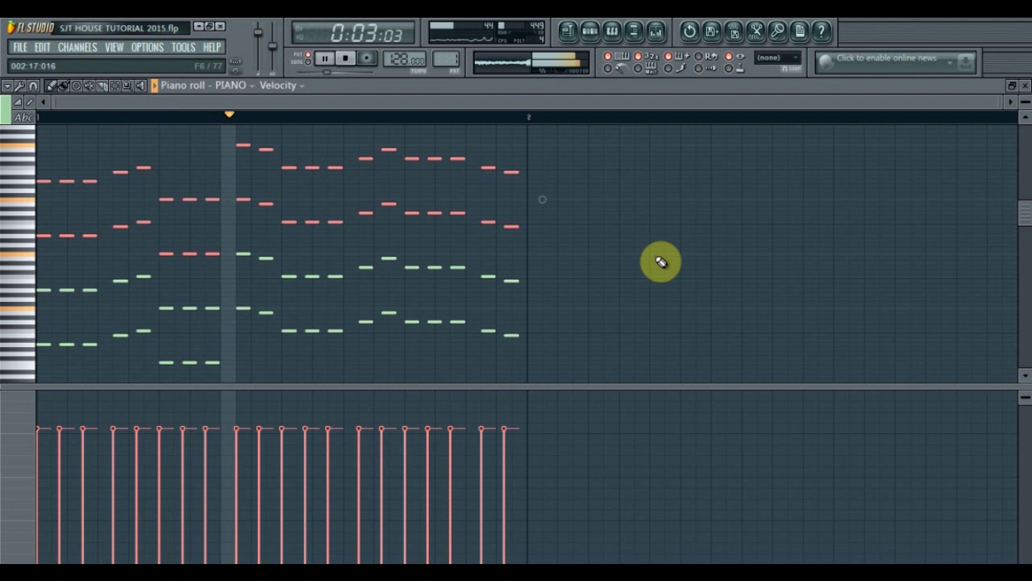
key(space)
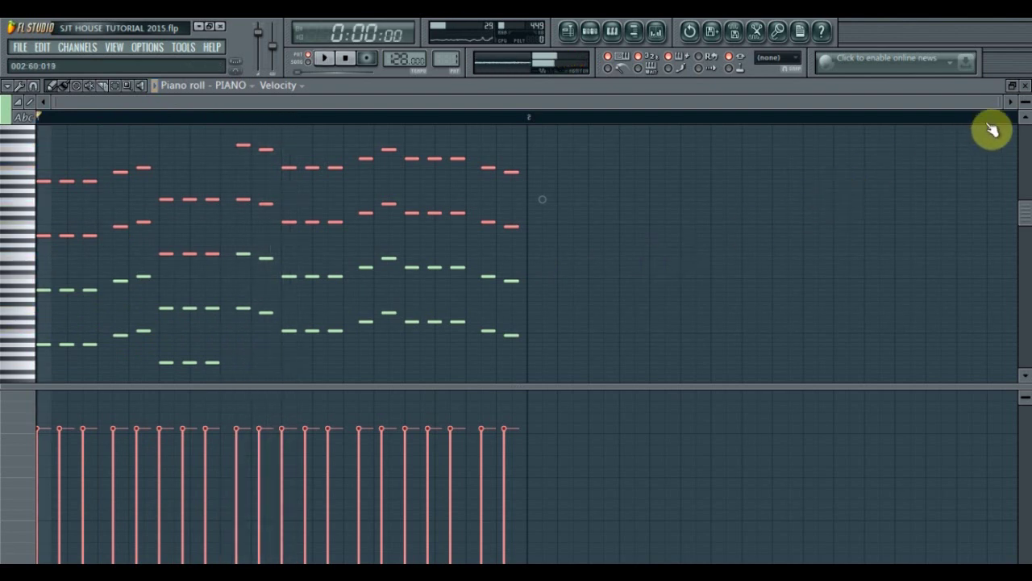
click(1026, 85)
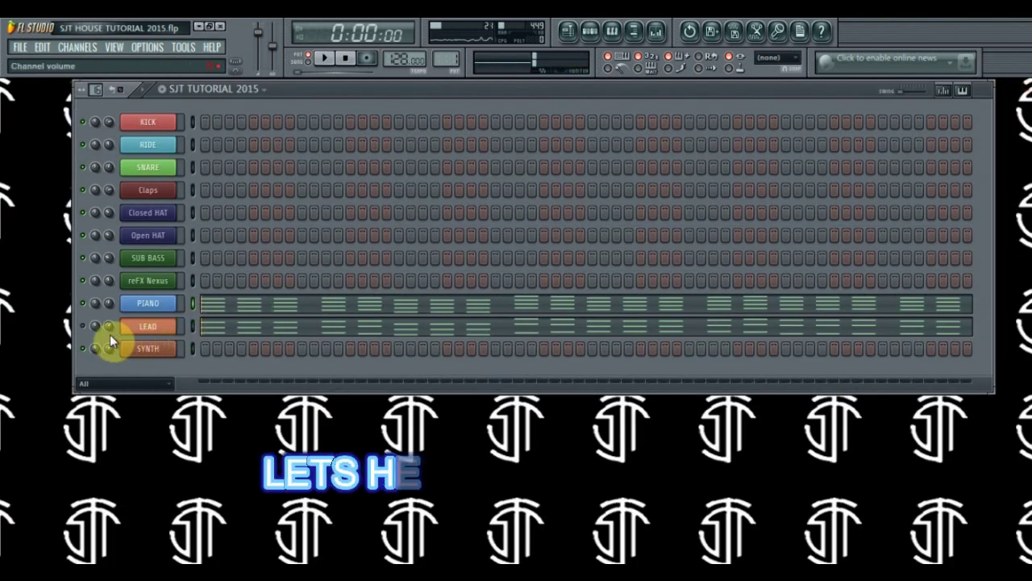
key(space)
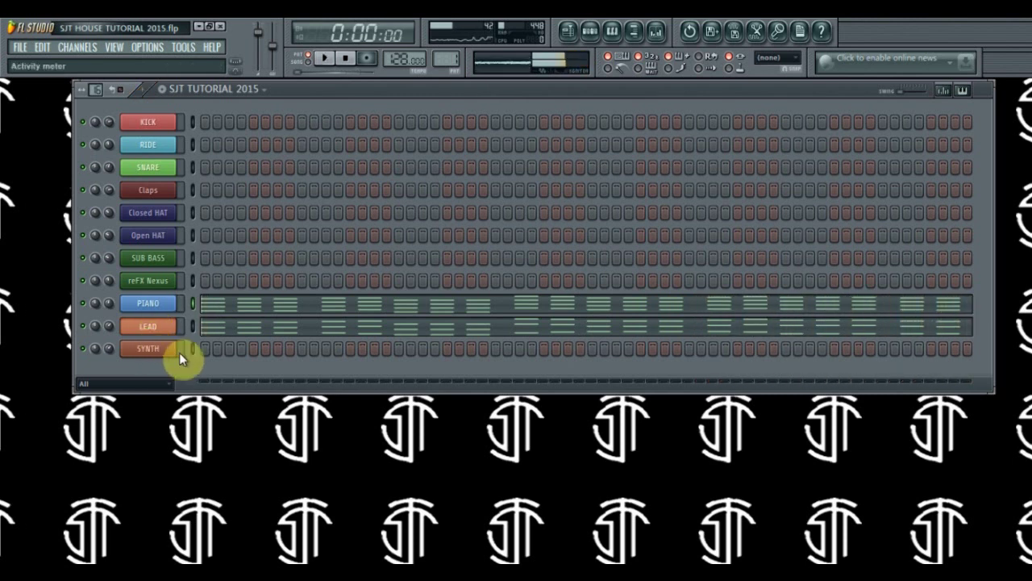
Preview the SYNTH channel's LD VirPulse sound and open that channel's empty piano roll.
click(173, 351)
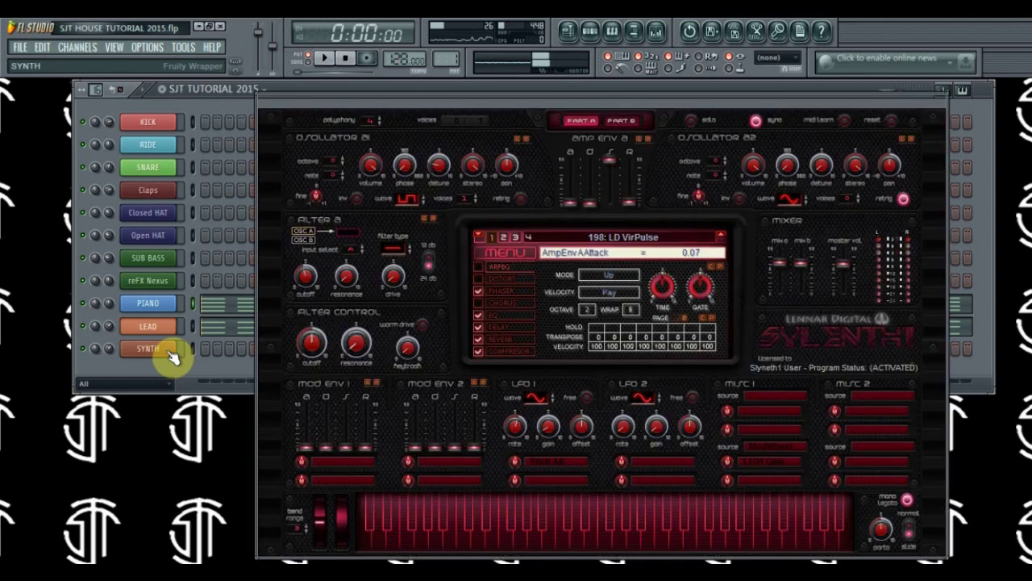
key(n)
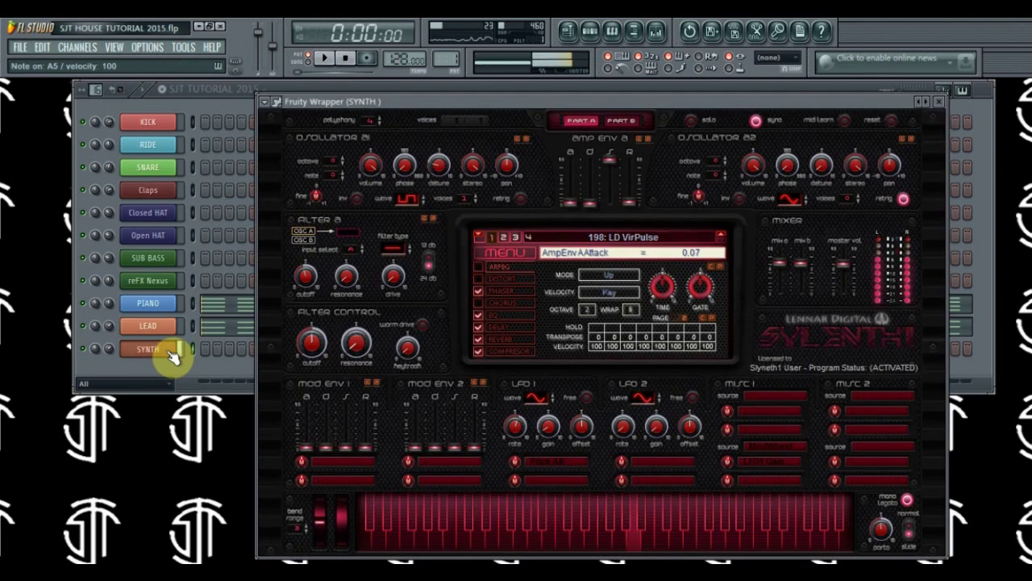
click(938, 101)
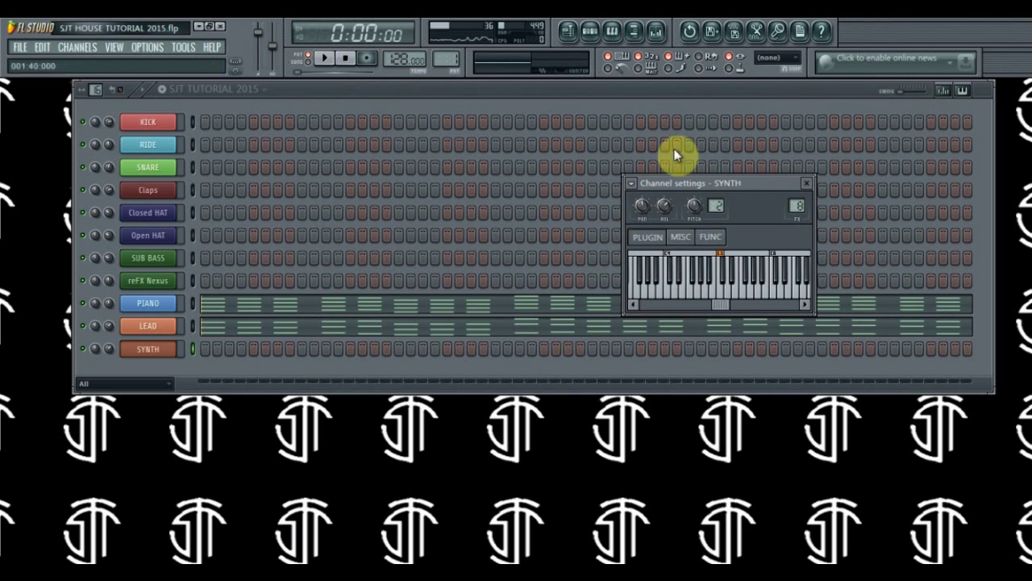
right_click(174, 342)
click(187, 346)
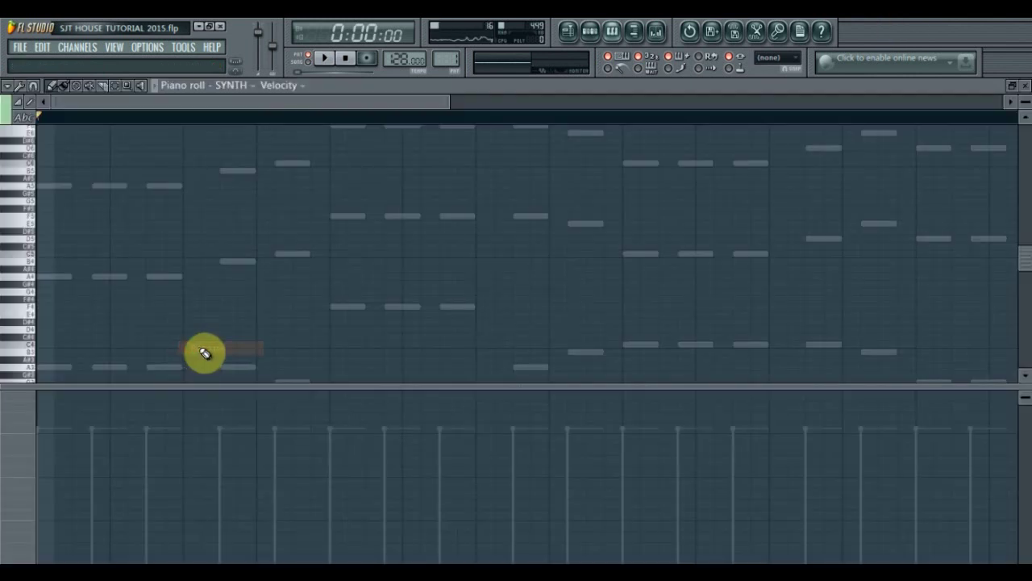
Place short notes on the SYNTH channel: E6 at step 1, C6 at step 9 and A5 at step 17, and play them back.
drag(53, 163, 40, 149)
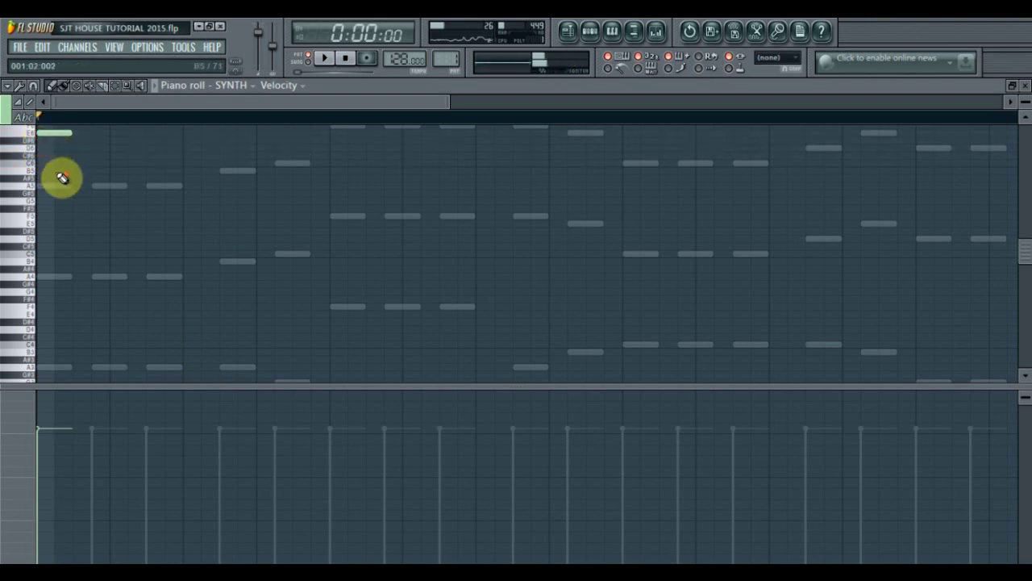
scroll(80, 197, up, 2)
drag(186, 232, 192, 216)
drag(347, 224, 337, 241)
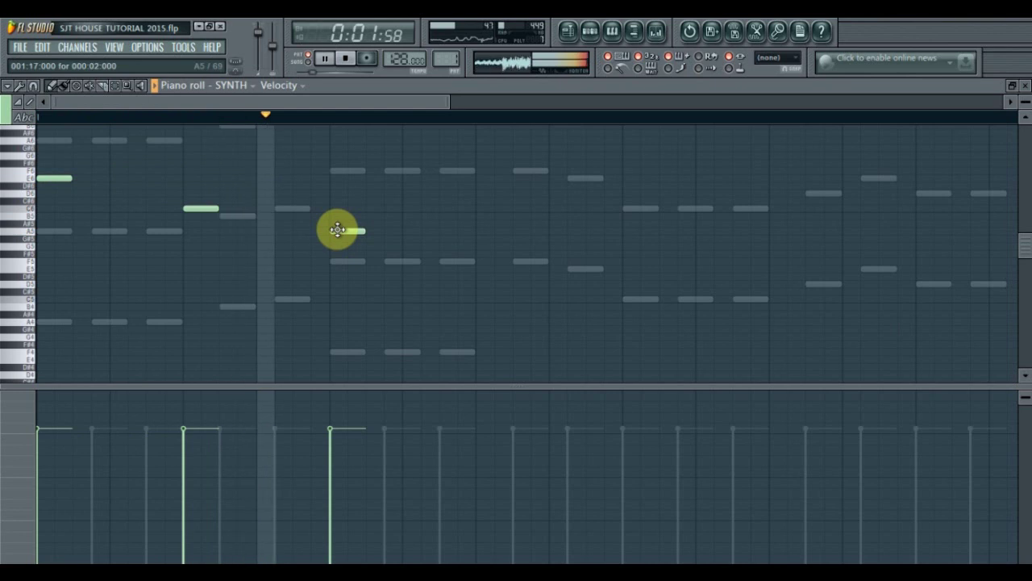
key(space)
Lengthen the SYNTH channel's A5 note to 16 steps and play the pattern back.
drag(362, 230, 621, 229)
drag(446, 102, 927, 121)
key(space)
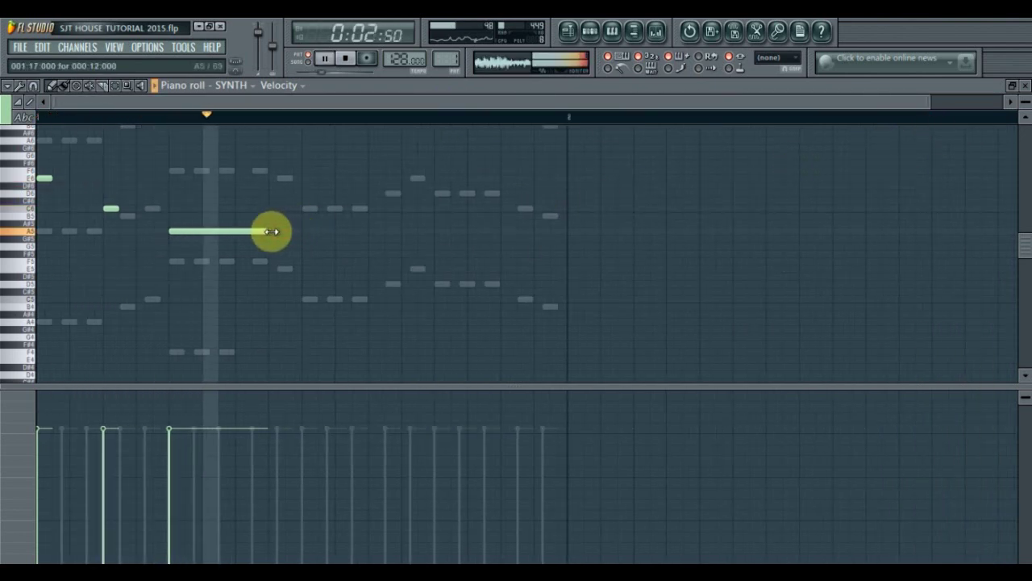
key(space)
Add a two-step C6 note at step 33 and a two-step B5 note at step 41.
click(311, 208)
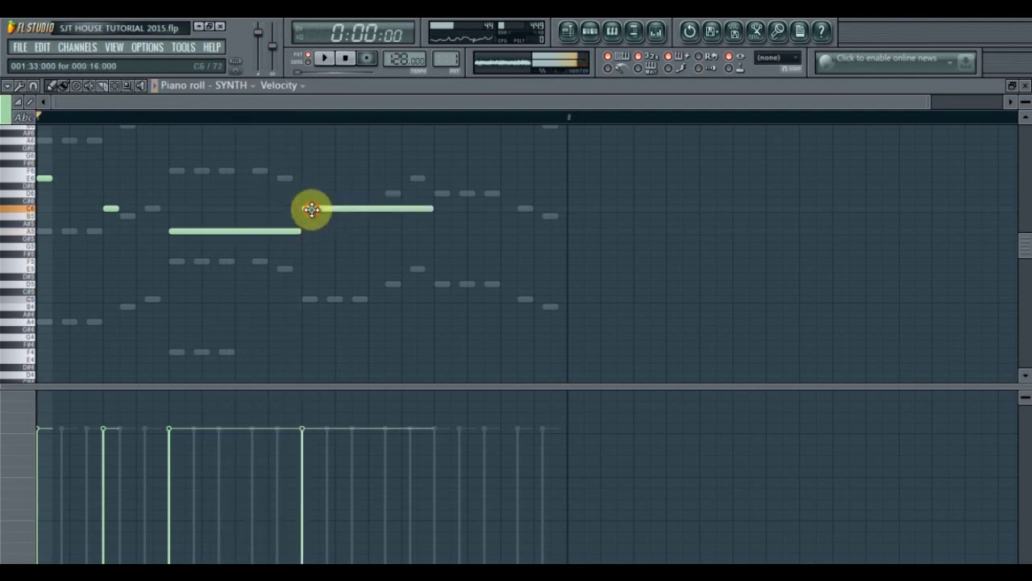
drag(432, 208, 317, 208)
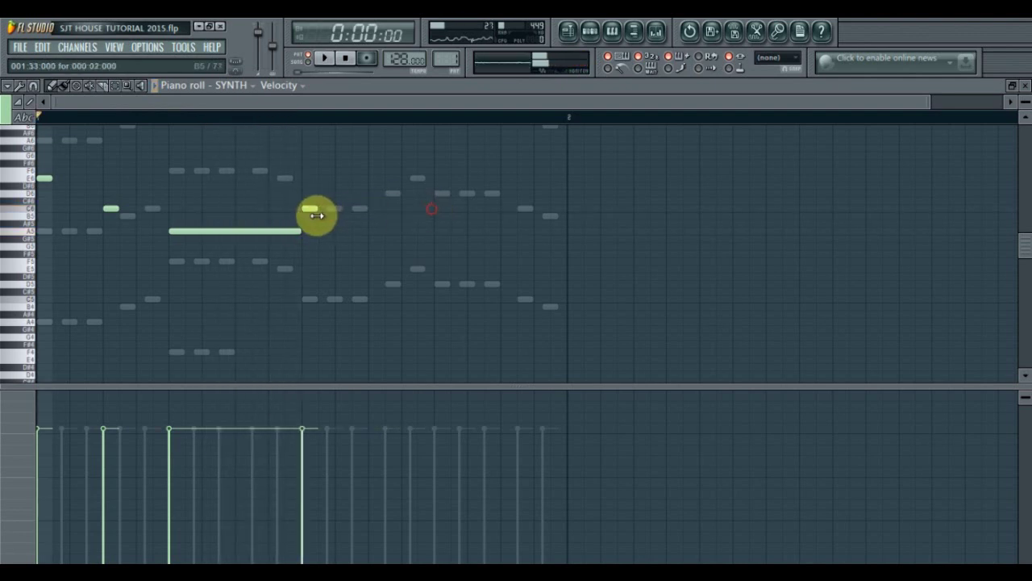
click(371, 232)
drag(382, 232, 384, 216)
Add a sustained E5 note at step 49, make it 16 steps long, and play the pattern back.
drag(408, 257, 579, 264)
right_click(550, 263)
key(space)
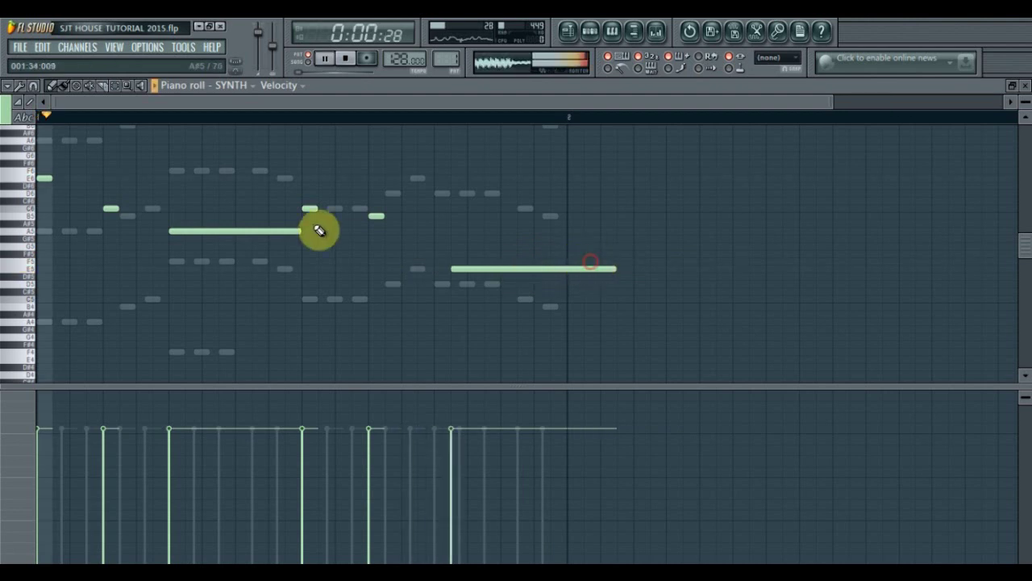
drag(470, 267, 454, 270)
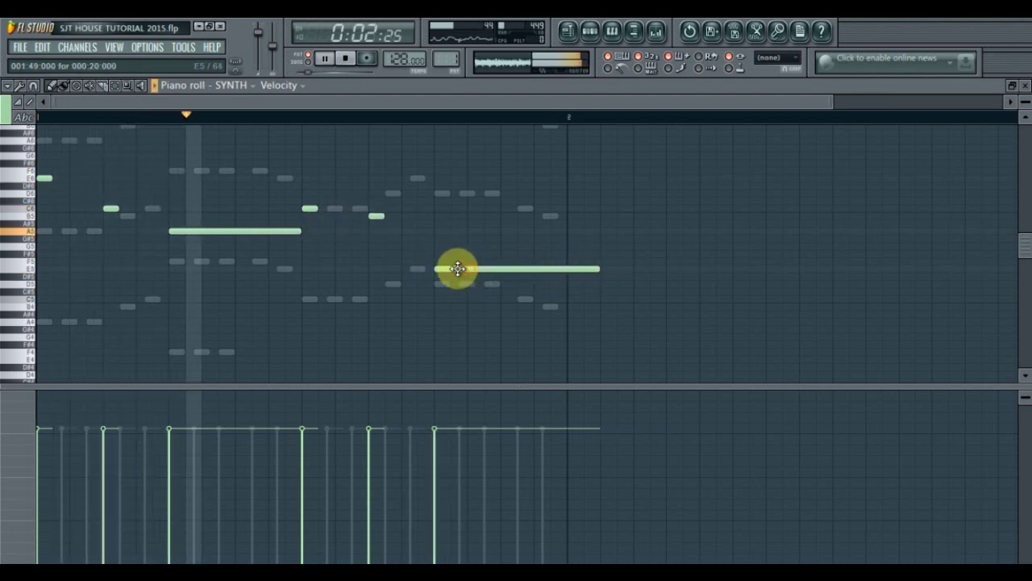
drag(598, 268, 568, 269)
key(space)
Replace the short note at step 41 with a two-step G5 note and play the pattern back.
mouse_move(376, 241)
mouse_down()
mouse_move(376, 226)
mouse_move(373, 247)
mouse_up()
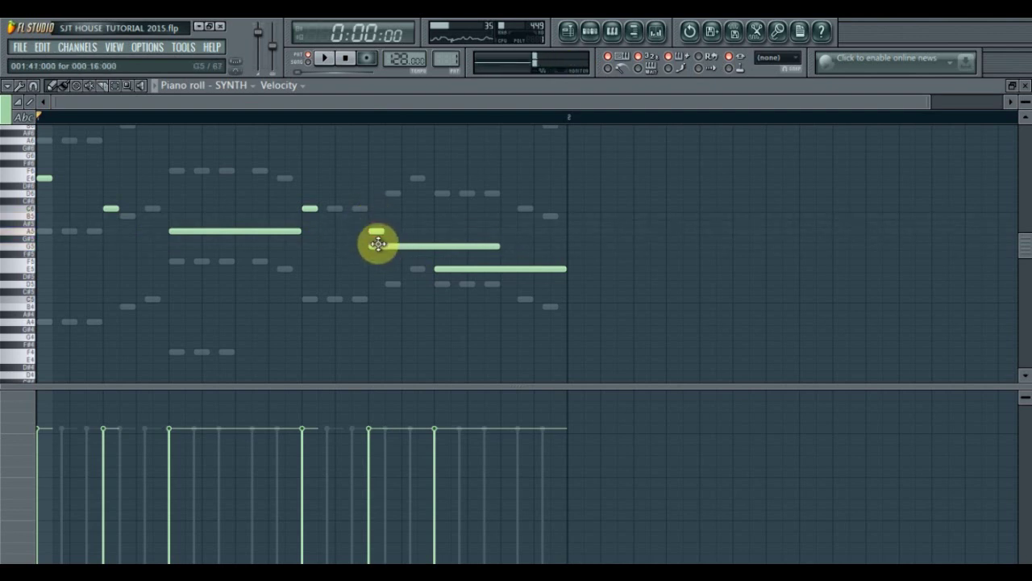
right_click(376, 245)
key(space)
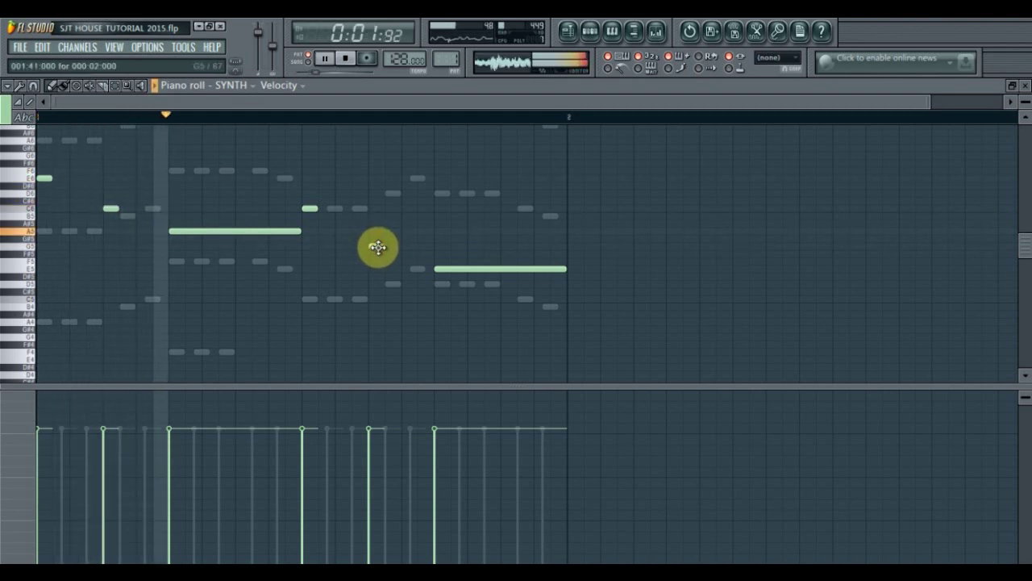
click(376, 246)
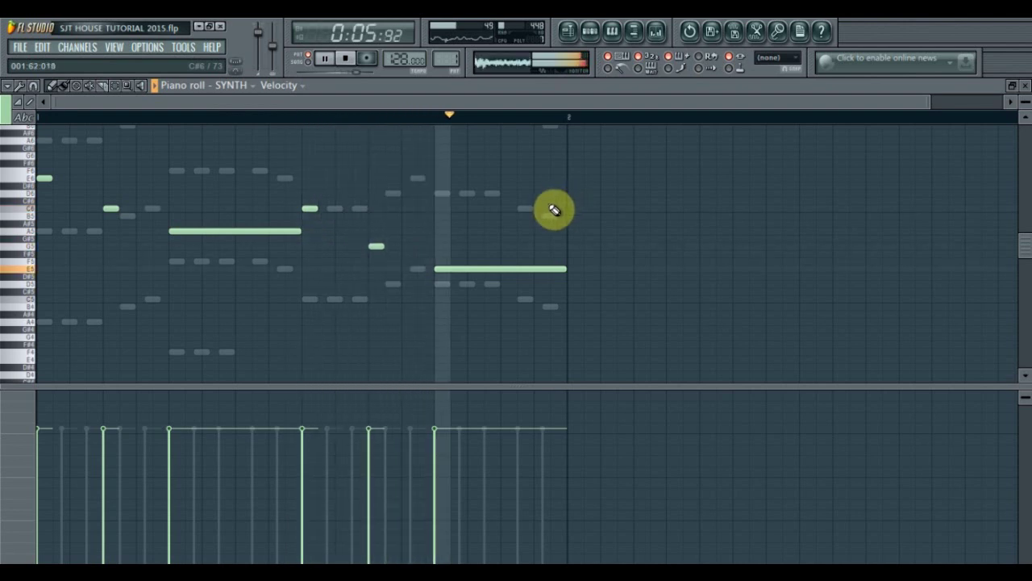
Raise the final sustained E5 note to G5, play the pattern back, and close the SYNTH piano roll.
key(space)
drag(481, 267, 488, 246)
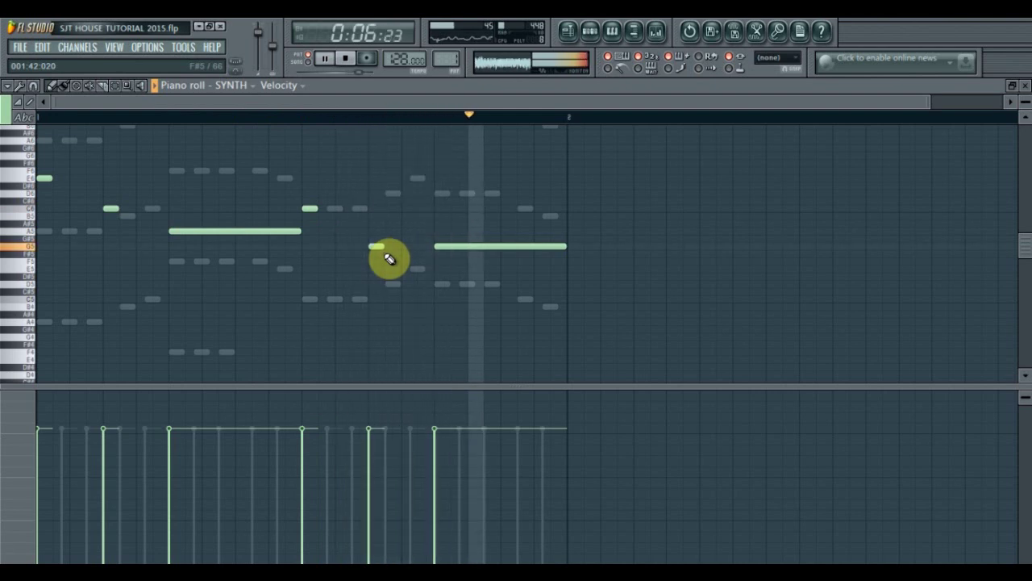
key(space)
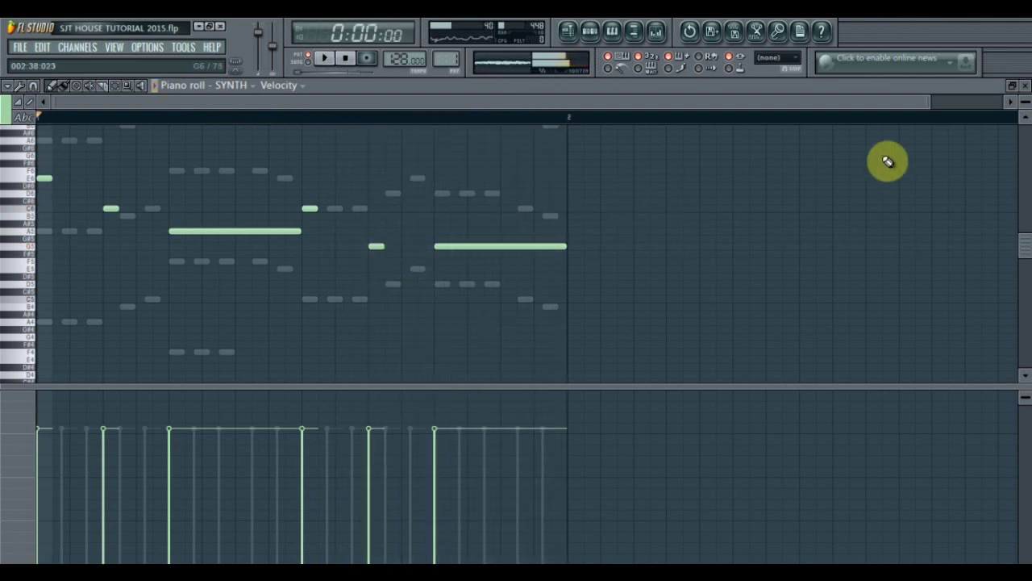
click(1024, 84)
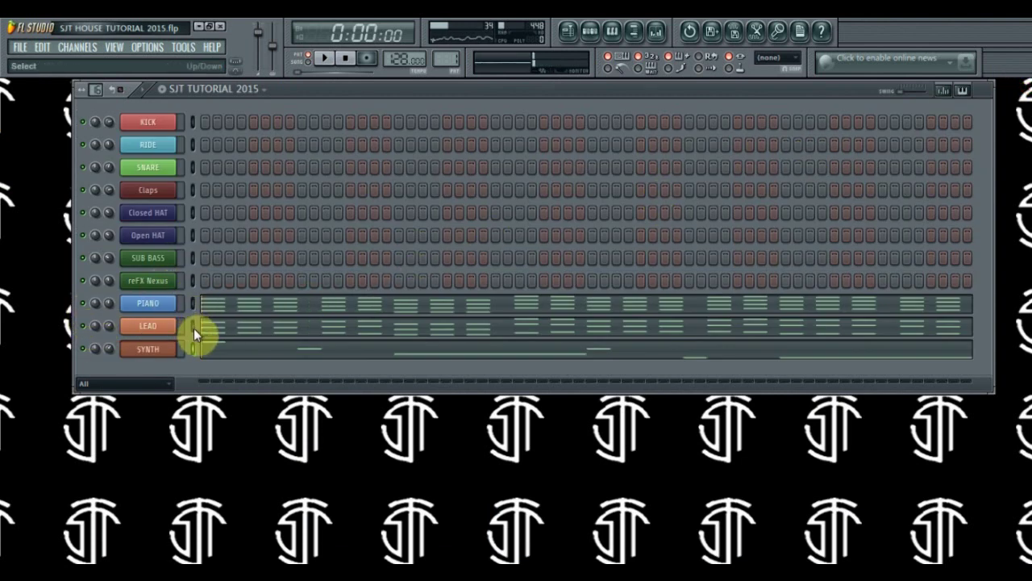
Copy the lowest melodic line from the LEAD channel's piano roll and close it.
click(230, 328)
scroll(229, 328, down, 3)
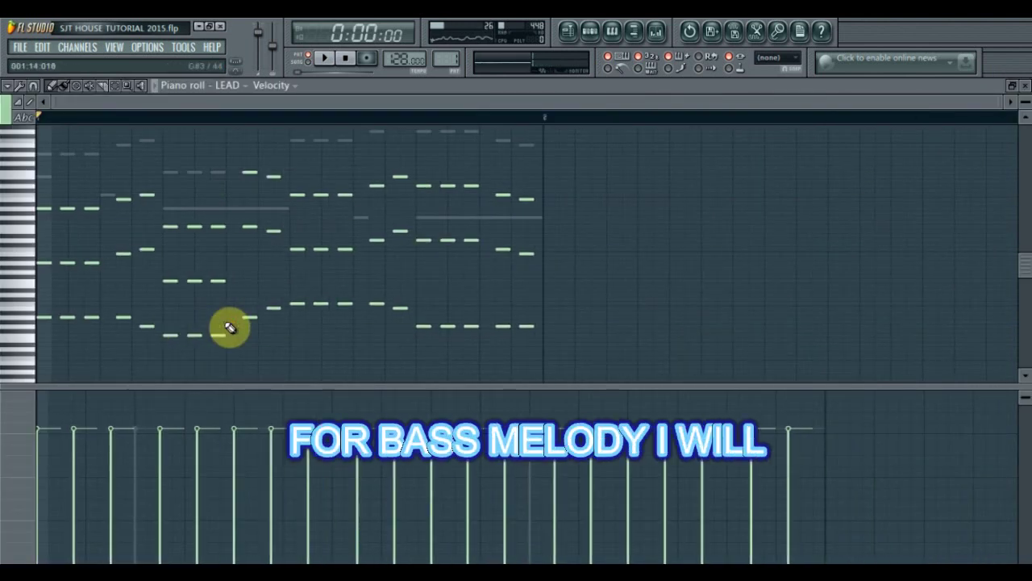
drag(526, 291, 14, 374)
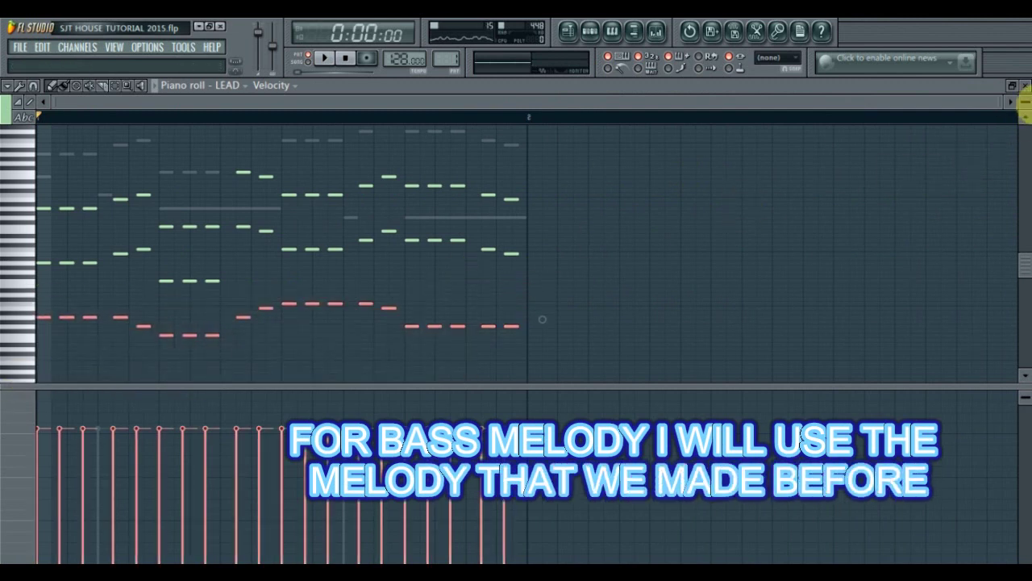
click(1025, 84)
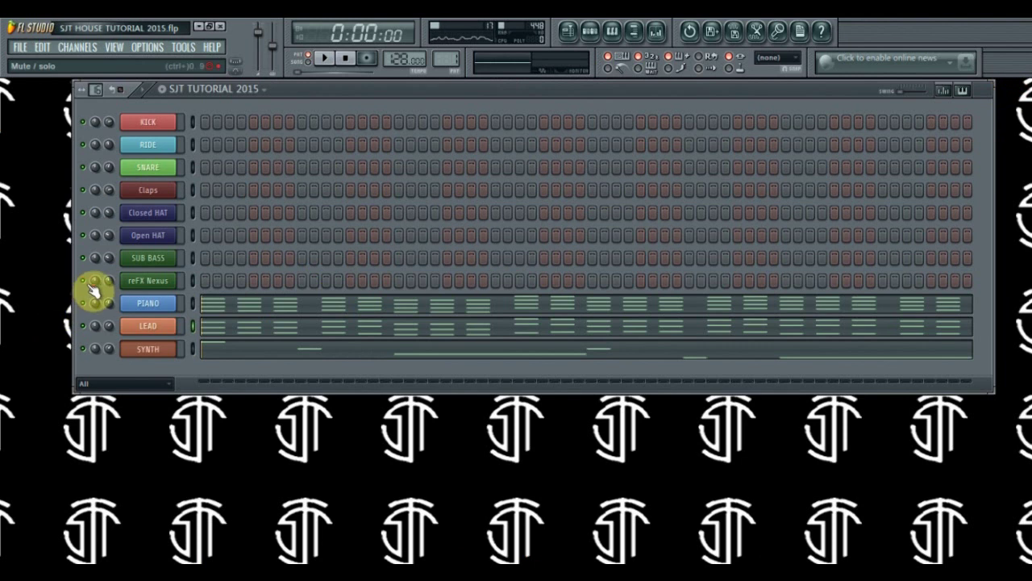
Preview the soloed reFX Nexus channel's BA DnB Sine bass and open that channel's piano roll.
click(148, 280)
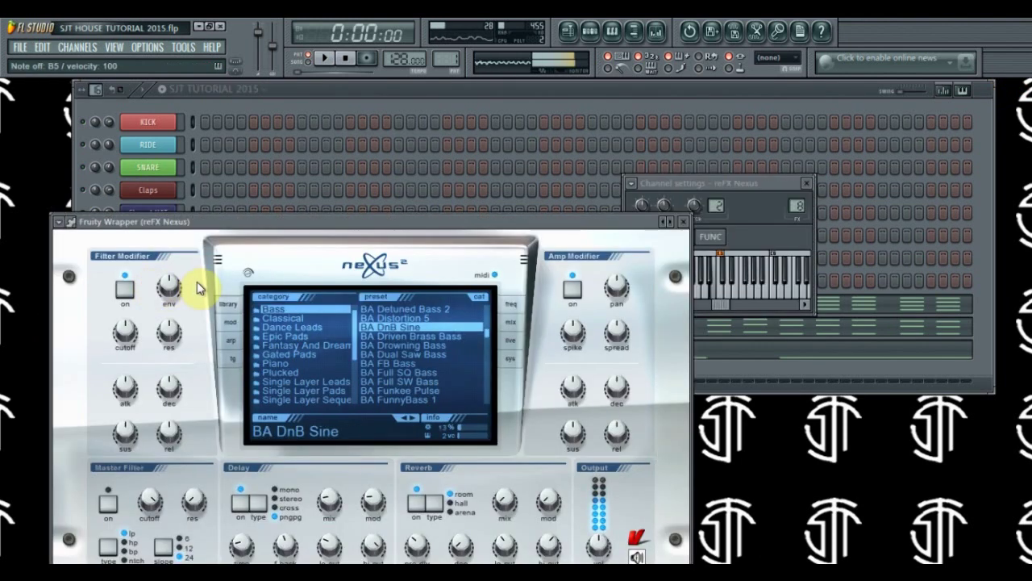
click(683, 221)
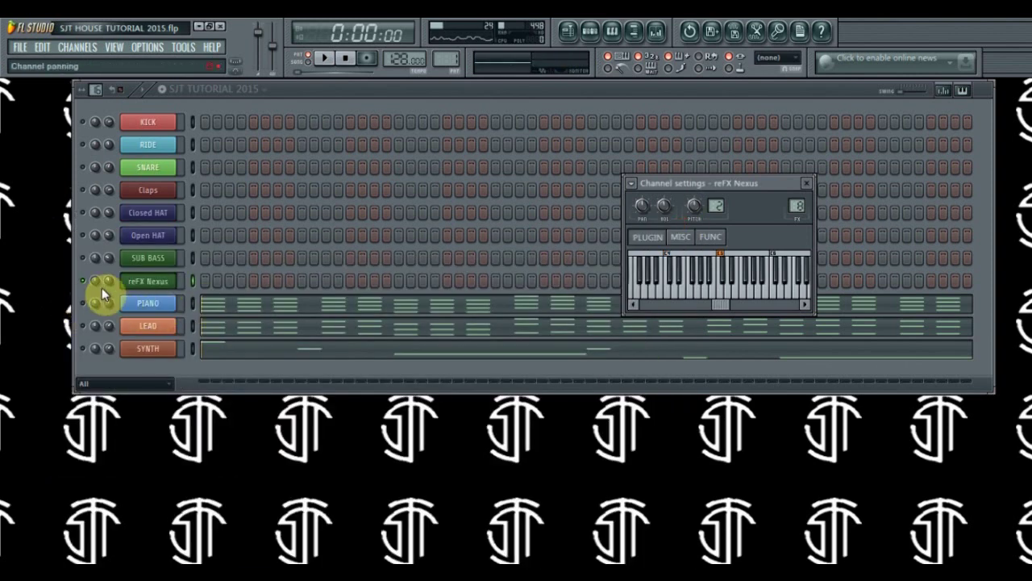
right_click(143, 279)
click(191, 278)
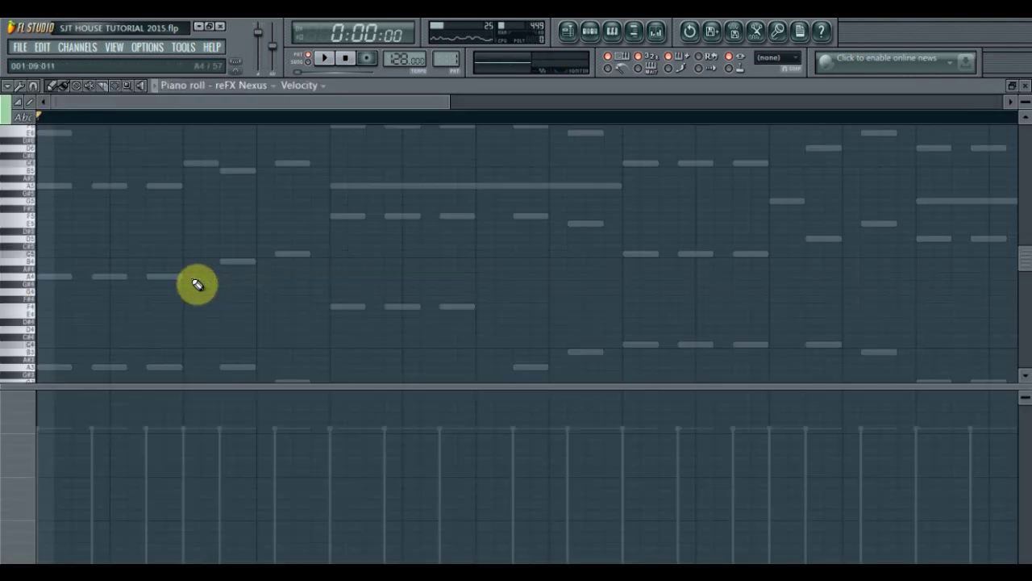
Paste the copied low line into the reFX Nexus channel and raise it one octave, checking it with playback.
key(space)
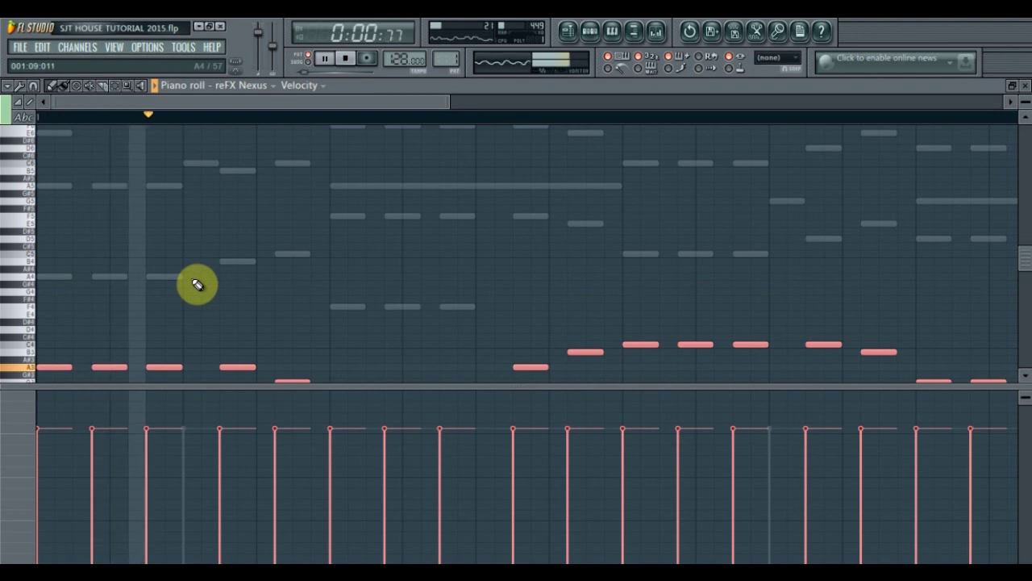
key(space)
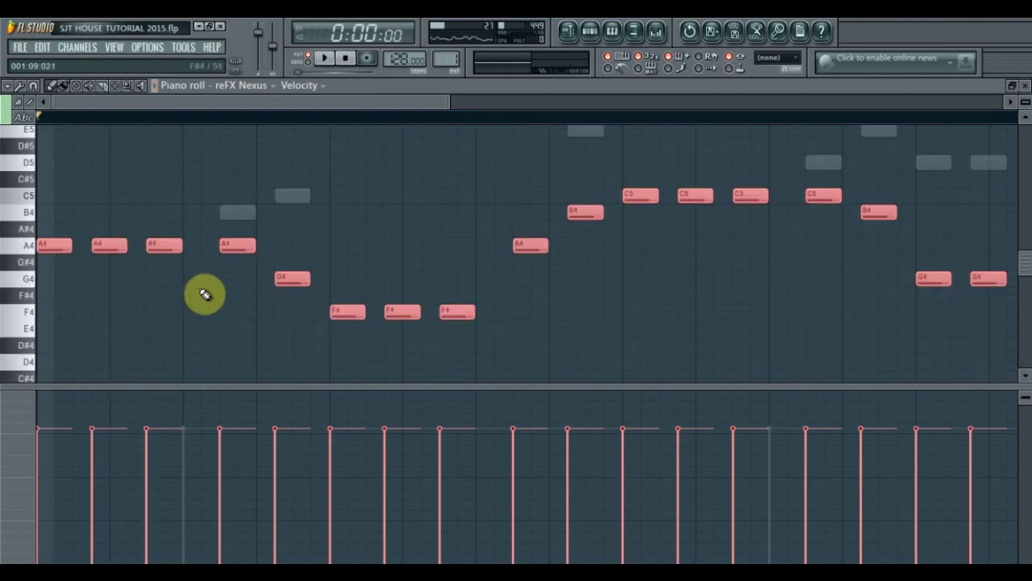
key(space)
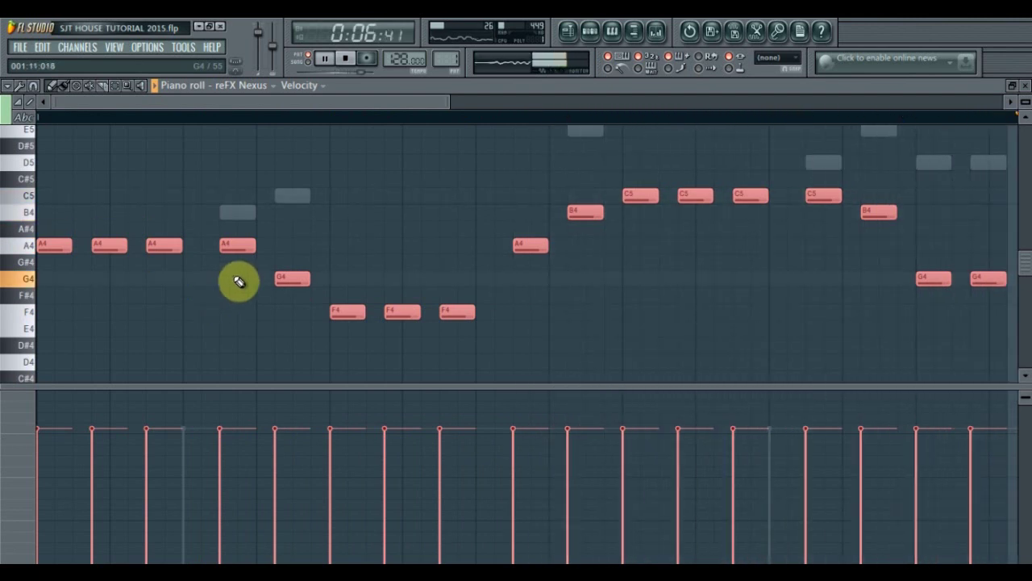
Close the reFX Nexus piano roll, then paste the copied bass line into the SUB BASS channel and play it soloed.
key(space)
click(1025, 86)
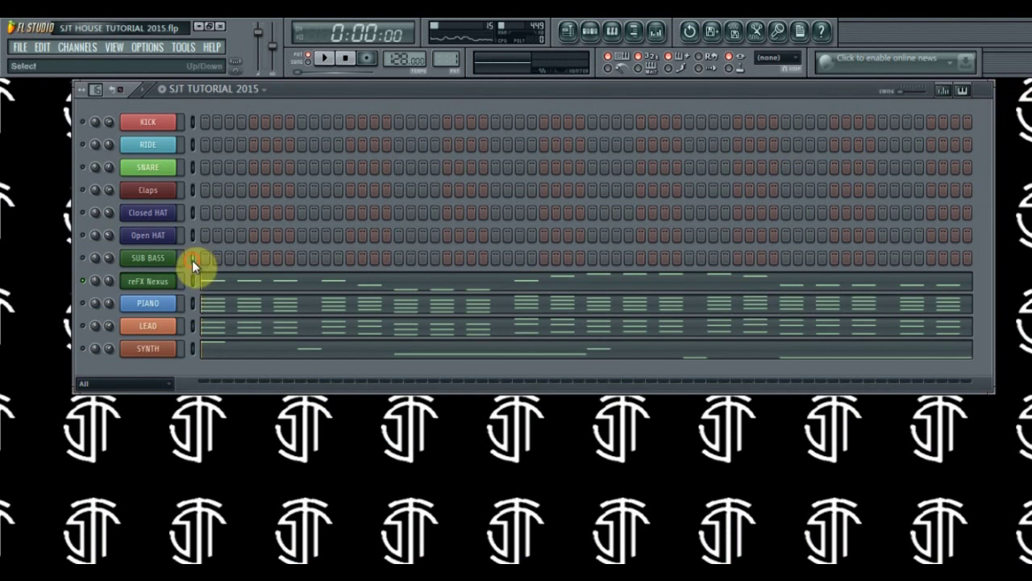
key(ctrl+v)
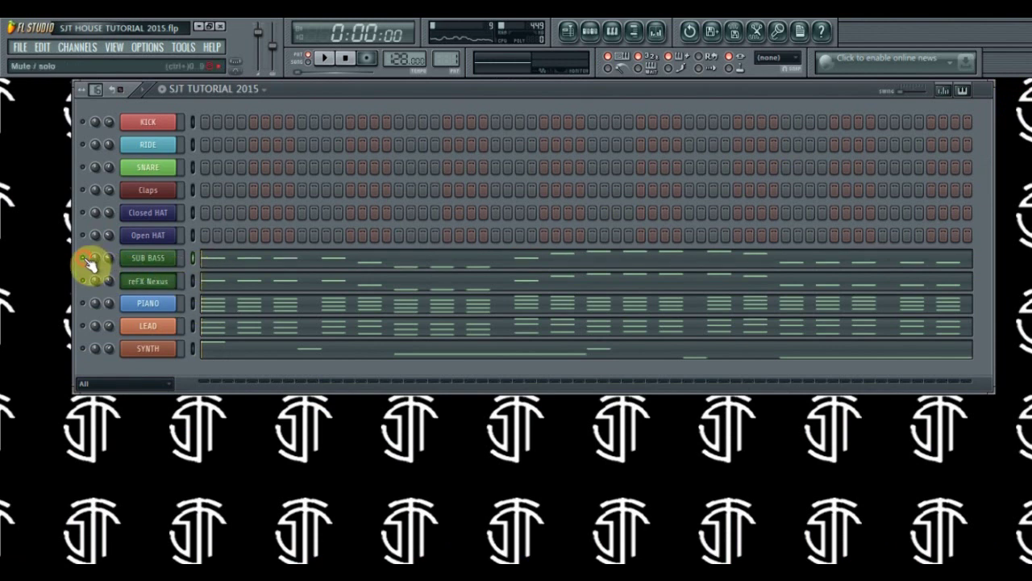
ctrl+click(82, 258)
key(space)
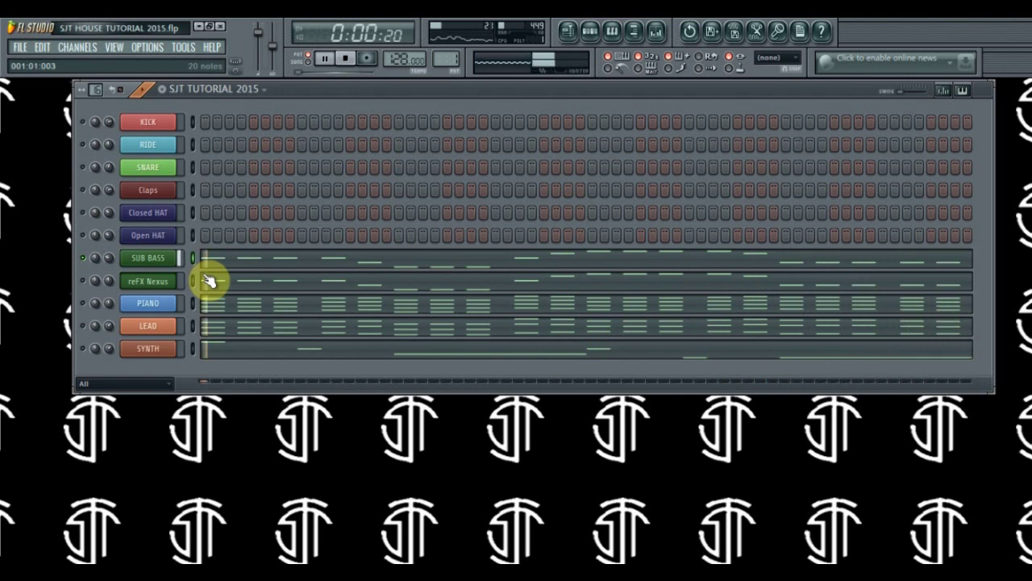
key(space)
Unmute the reFX Nexus, PIANO, LEAD and SYNTH channels and play them together with SUB BASS.
click(83, 280)
click(82, 304)
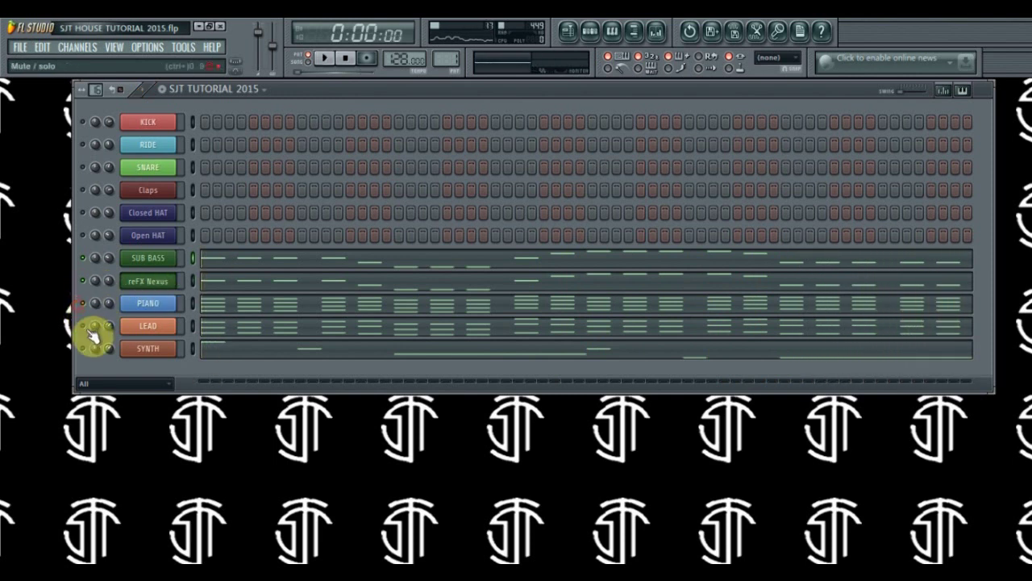
click(84, 348)
key(space)
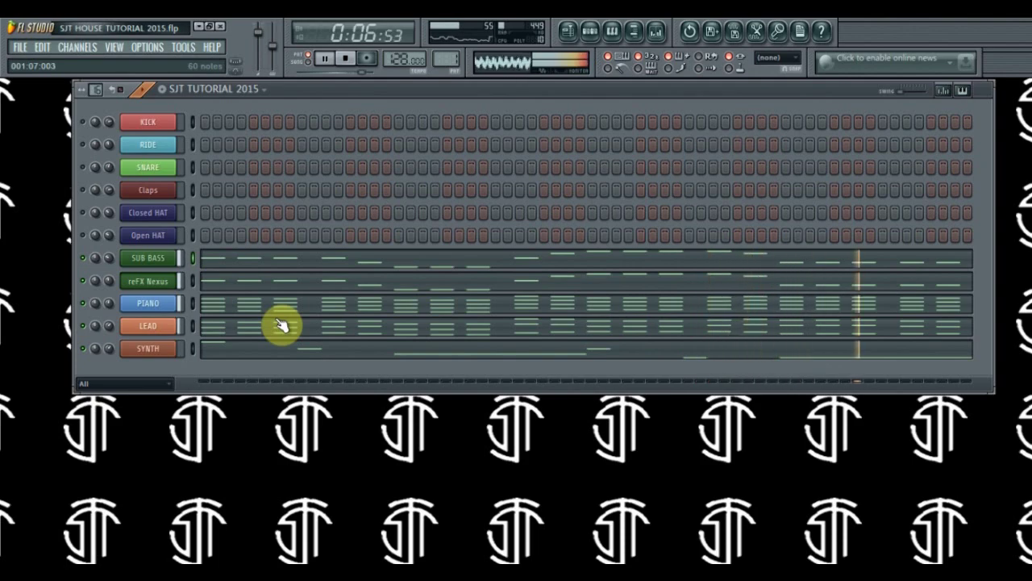
key(space)
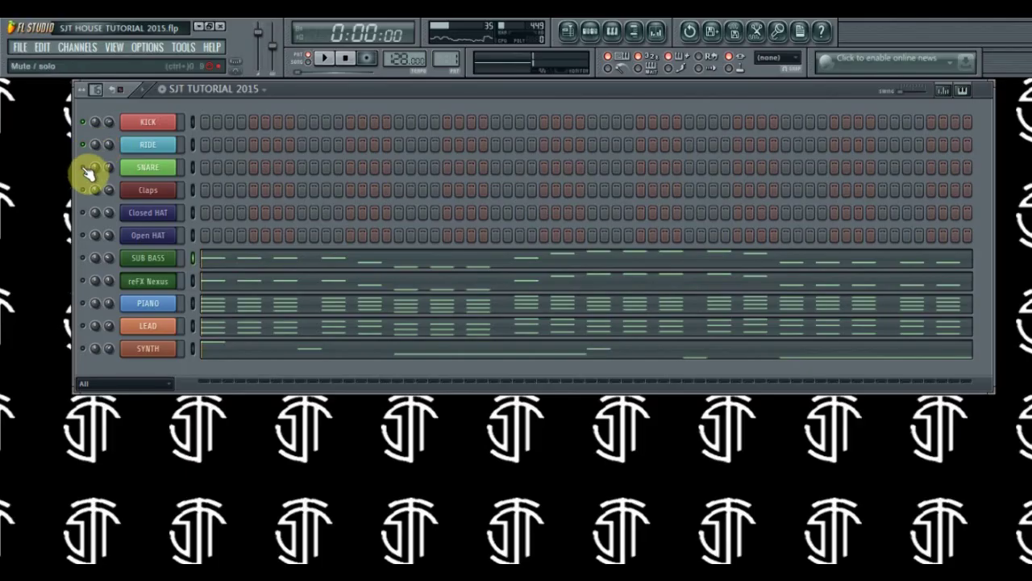
Finish unmuting the drum channels, fill the KICK channel on each 4 steps, and play it back.
click(83, 168)
click(83, 191)
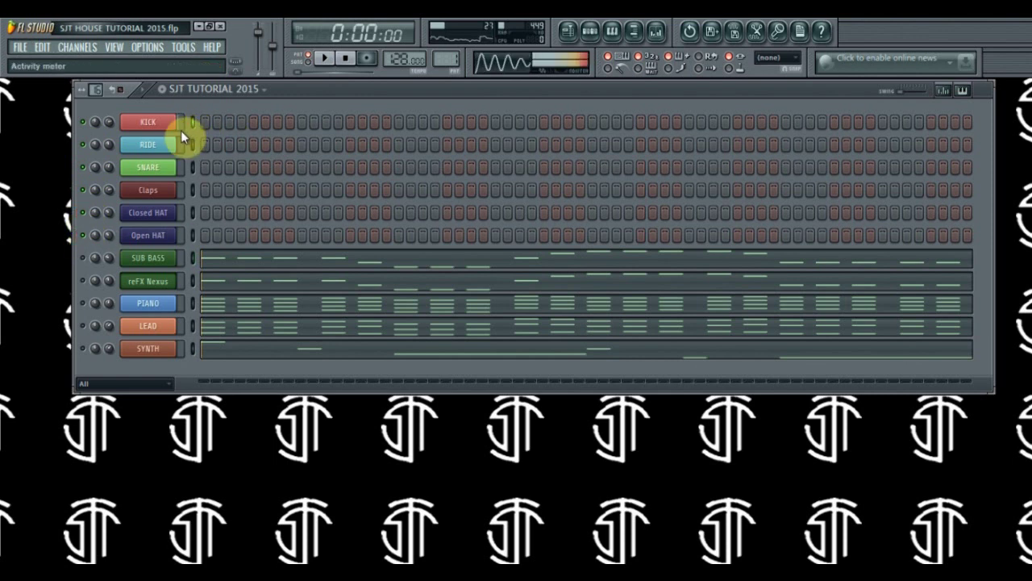
right_click(156, 123)
click(215, 244)
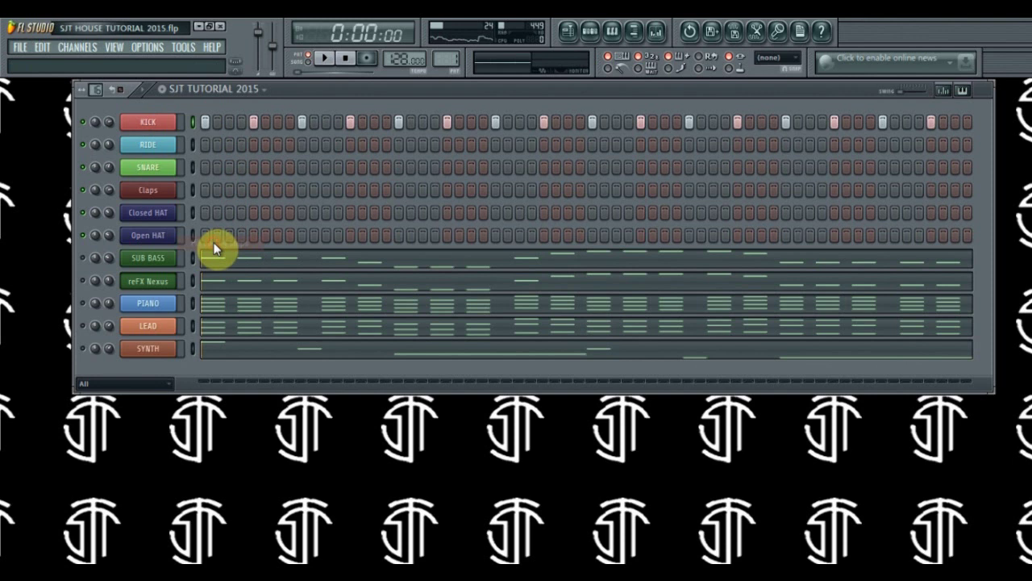
key(space)
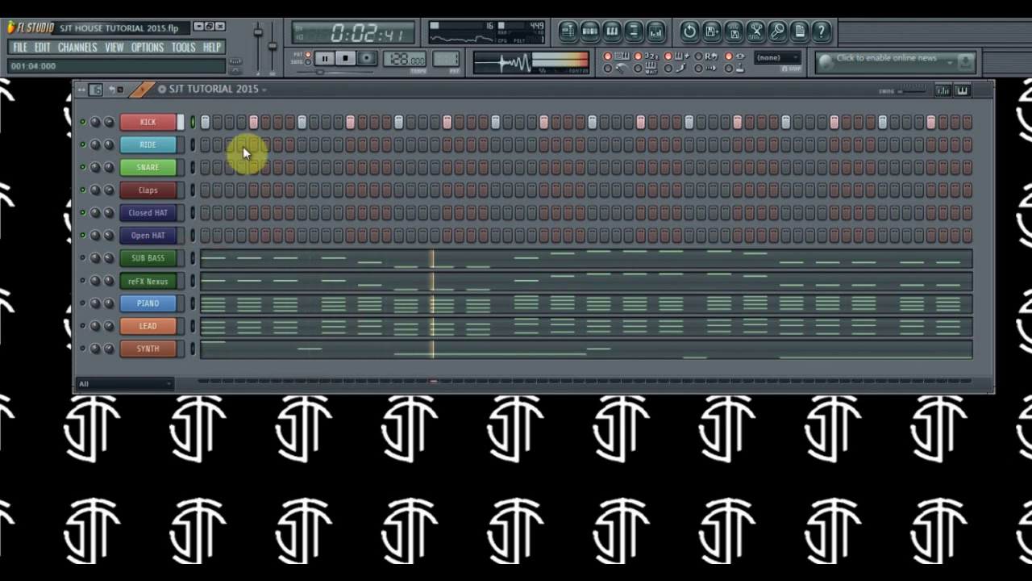
key(space)
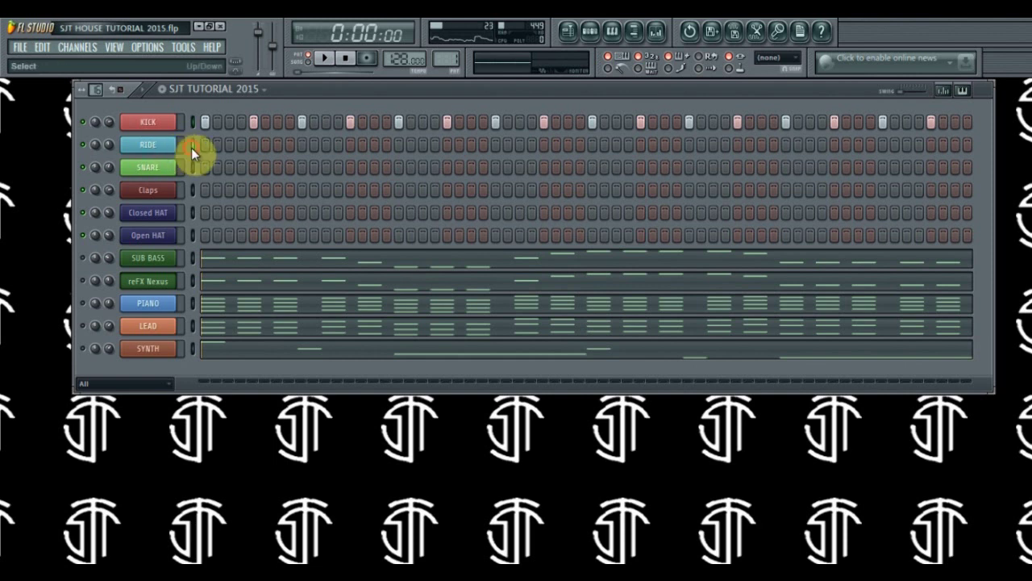
Fill the RIDE channel on each 4 steps and play it back with the KICK.
right_click(172, 147)
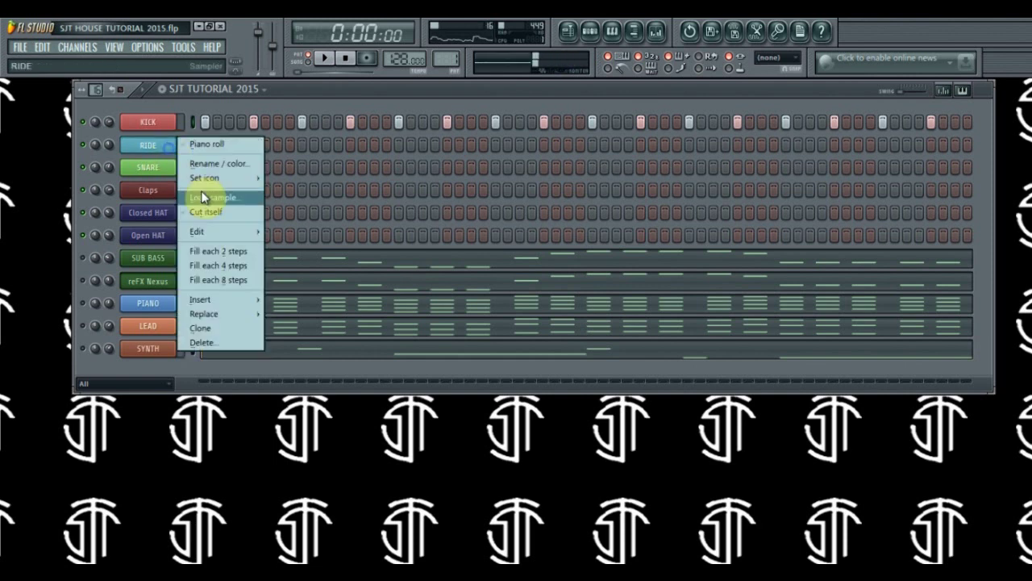
click(231, 268)
key(space)
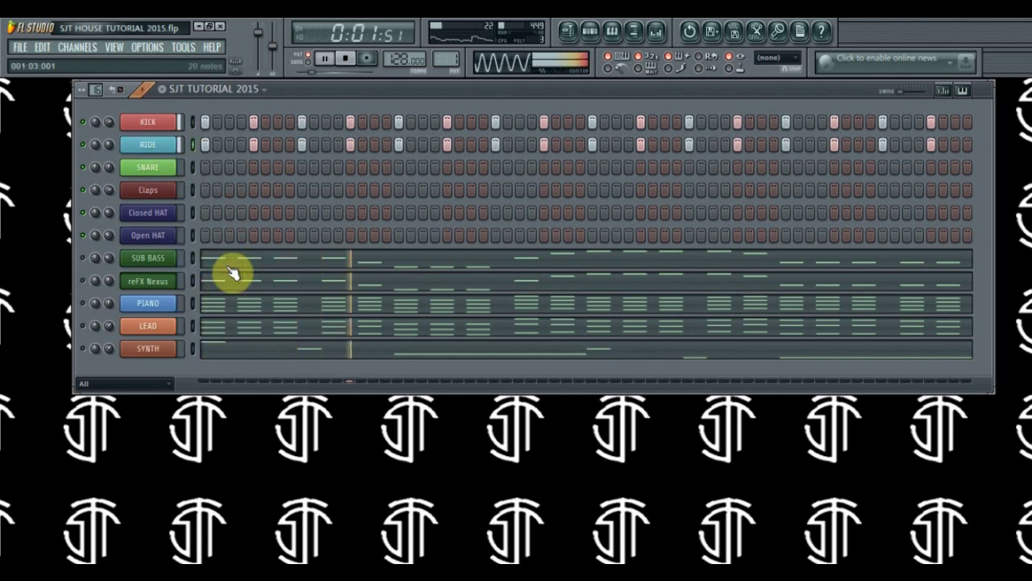
key(space)
Fill the SNARE and Claps channels on each 8 steps.
right_click(190, 165)
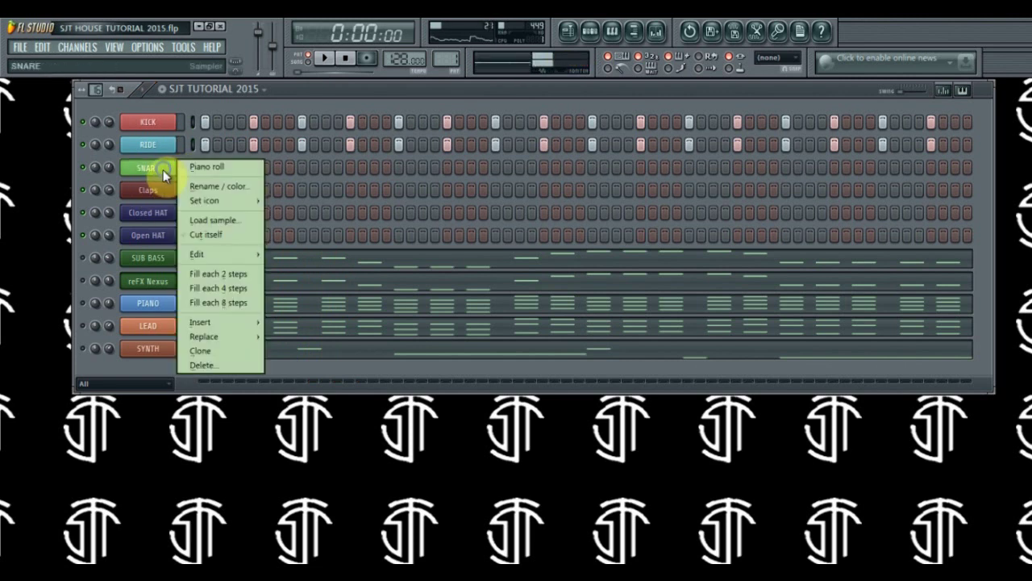
click(225, 304)
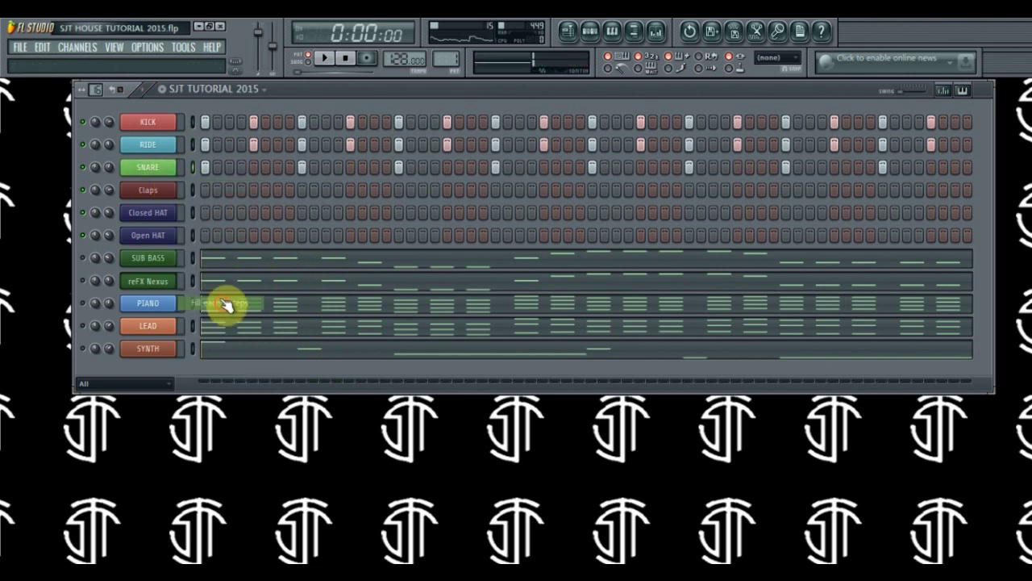
right_click(166, 193)
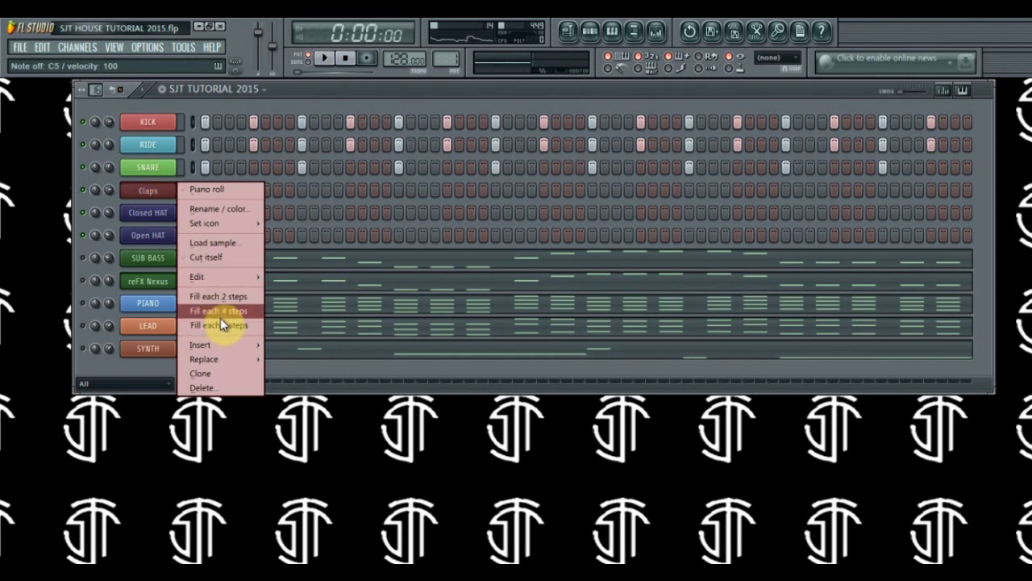
click(221, 325)
Shift the SNARE and Claps patterns together four steps later and play the drums back.
drag(193, 190, 192, 177)
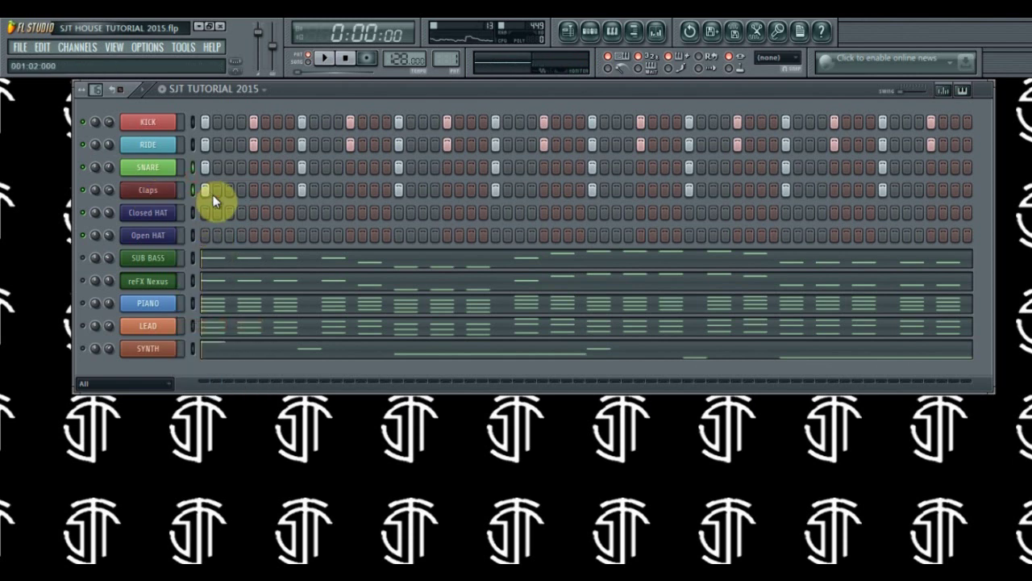
key(ctrl+shift+Right)
key(ctrl+shift+Right)
key(ctrl+shift+Right)
key(ctrl+shift+Right)
key(space)
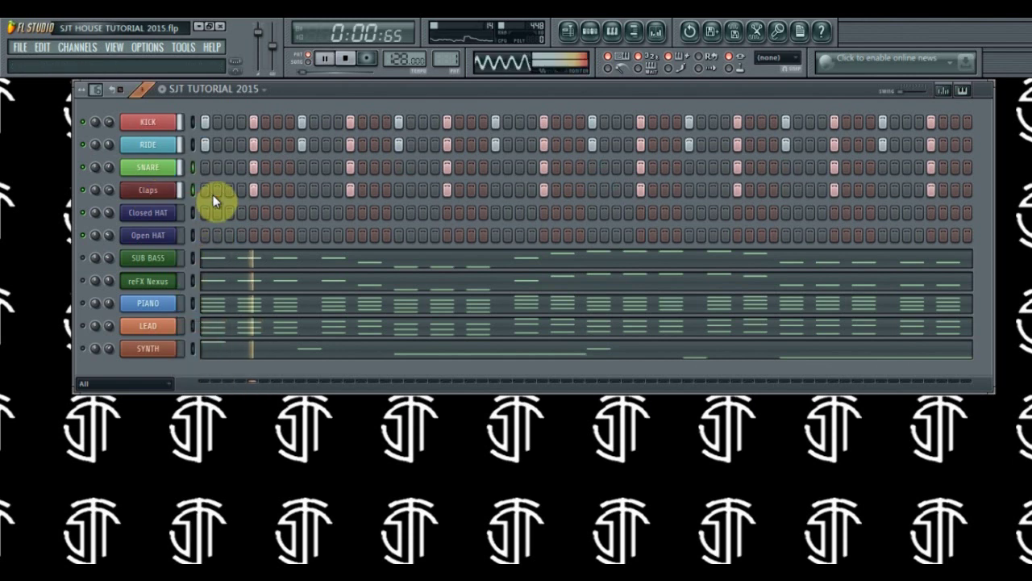
key(space)
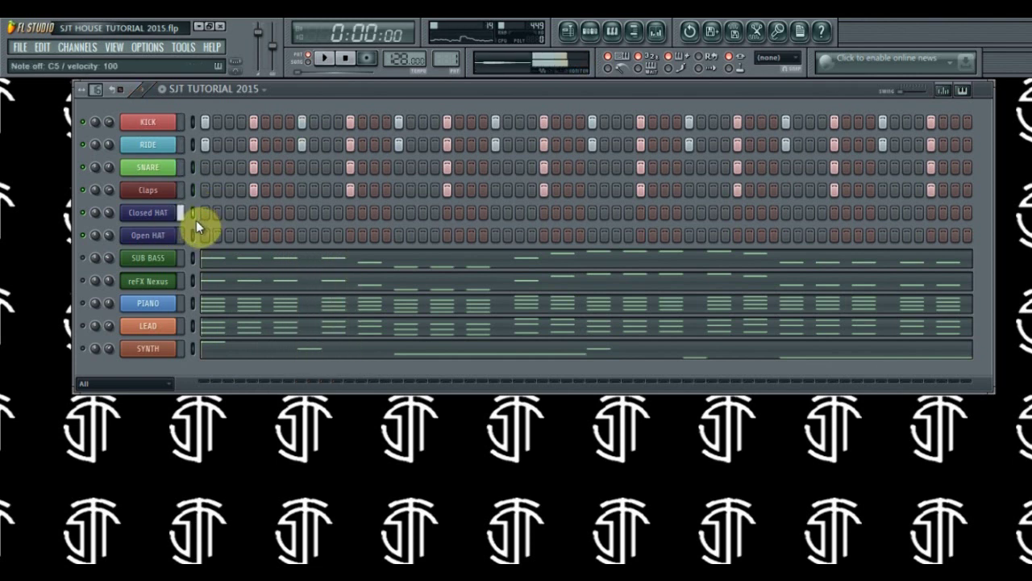
Fill the Closed HAT and Open HAT channels on each 2 steps and play the drum pattern back.
right_click(179, 212)
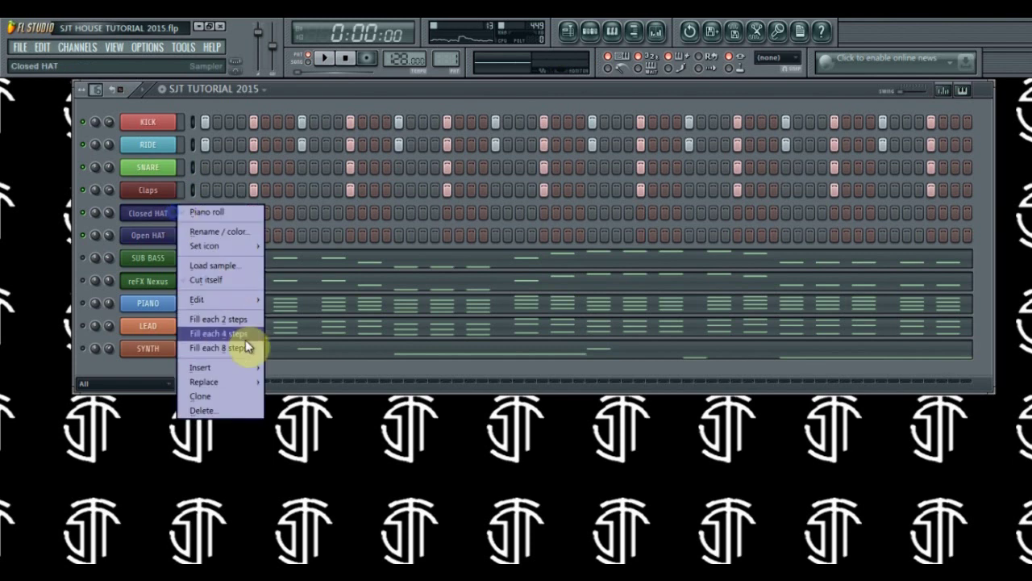
click(239, 323)
right_click(173, 240)
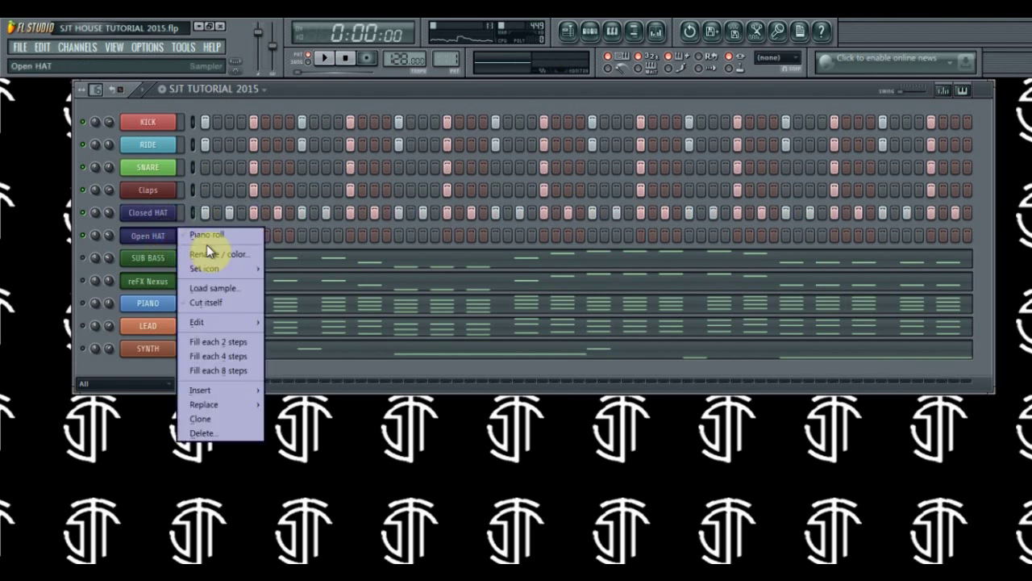
click(212, 340)
key(space)
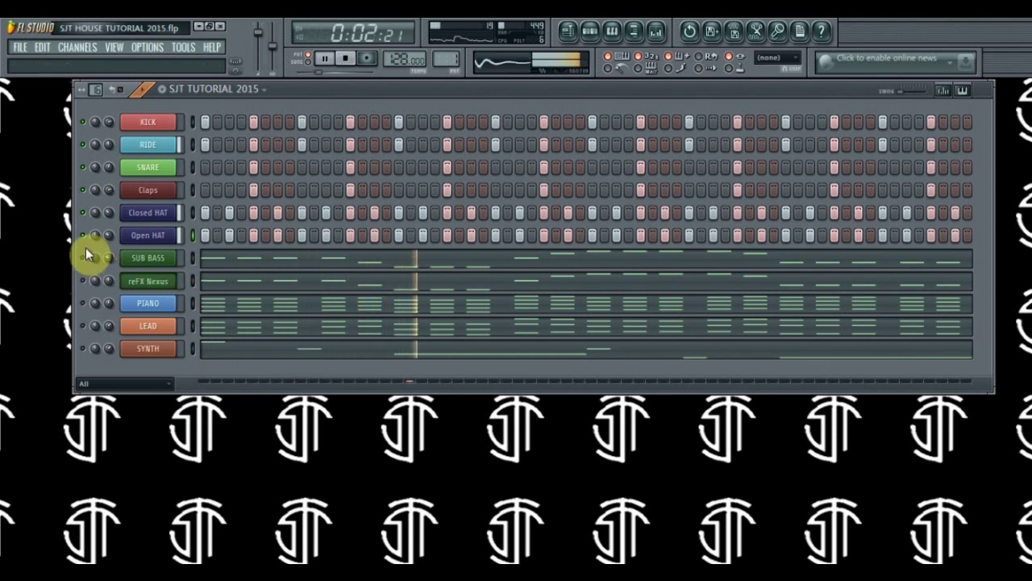
key(space)
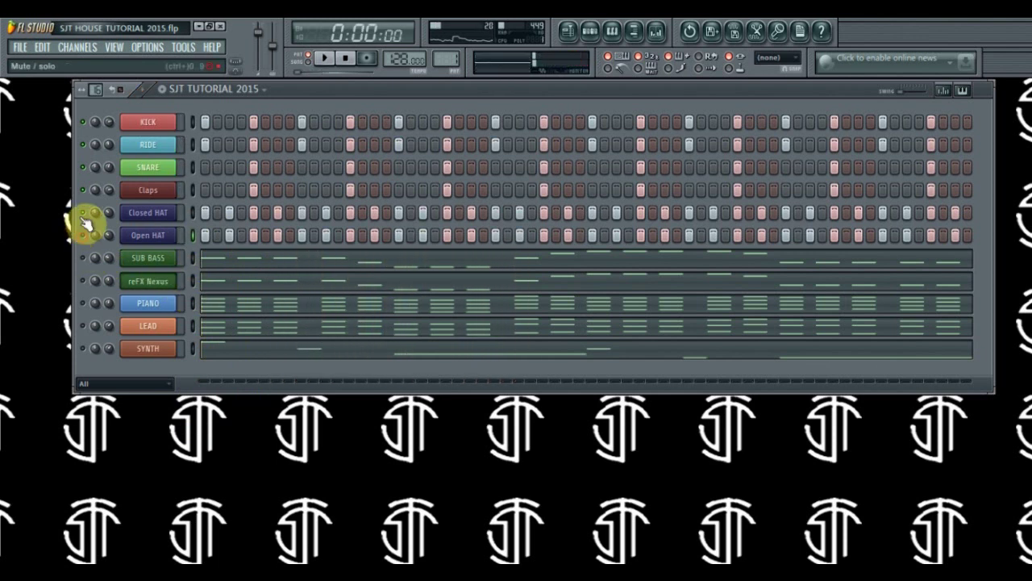
Unmute the PIANO, LEAD, SYNTH and reFX Nexus channels and toggle the KICK channel's mute state.
click(83, 304)
click(84, 327)
click(84, 349)
click(84, 280)
click(82, 120)
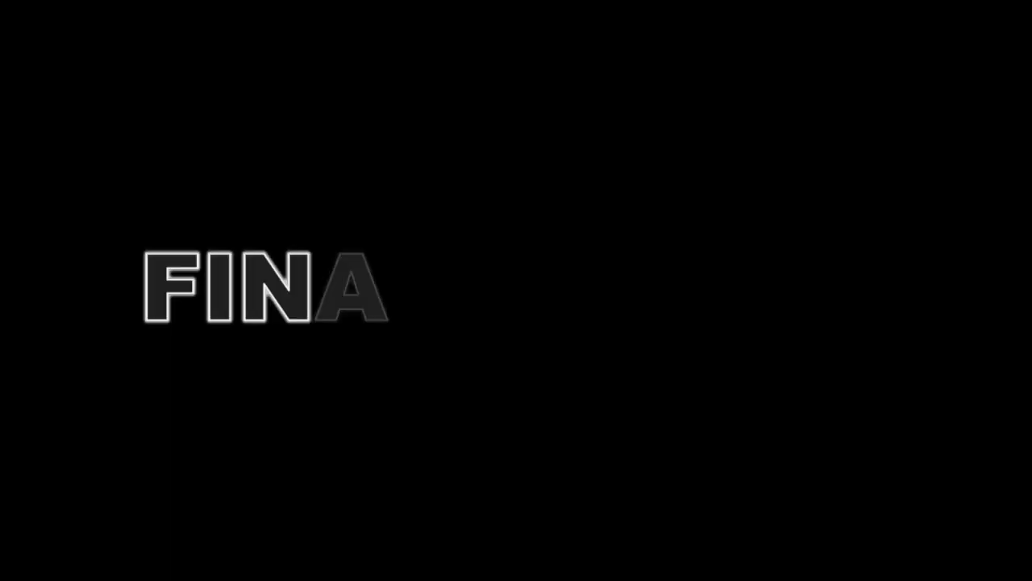